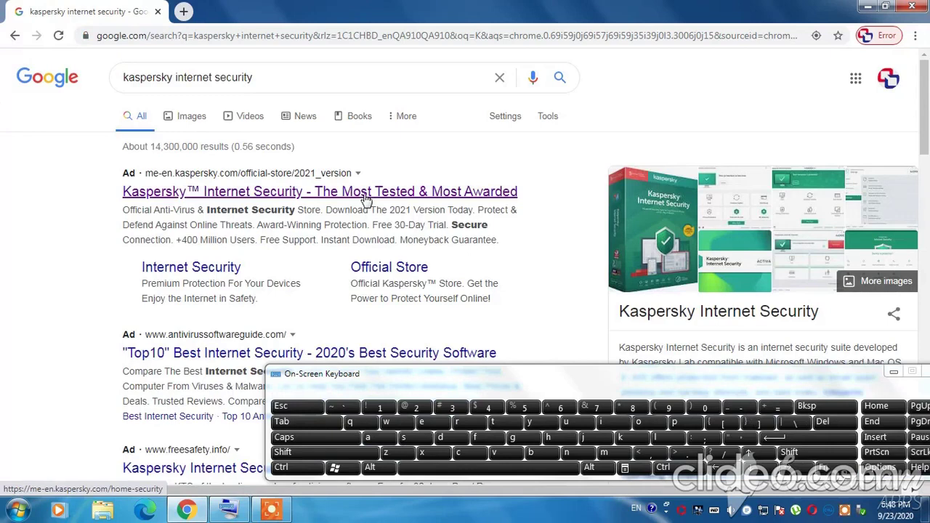
Open the sponsored Kaspersky Internet Security search result and look over the home product plans and prices.
click(366, 195)
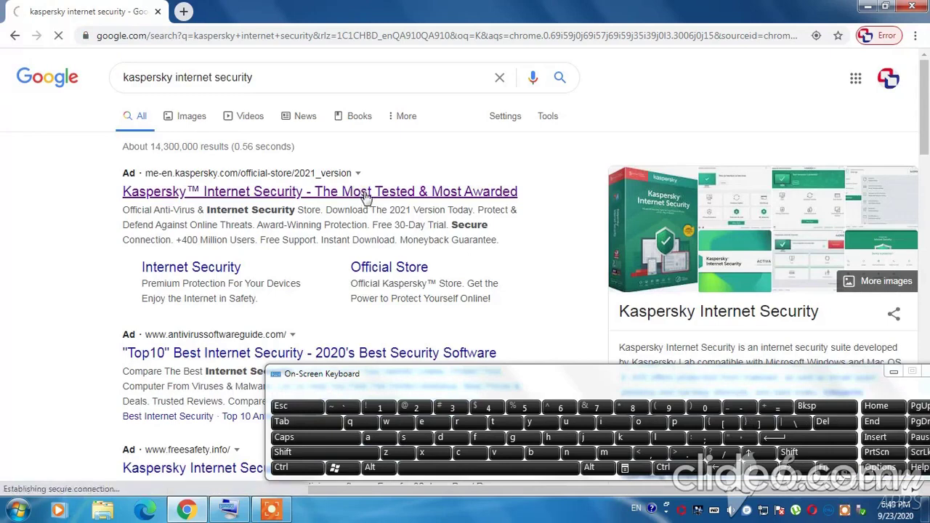
click(894, 372)
scroll(529, 256, down, 2)
scroll(436, 264, down, 6)
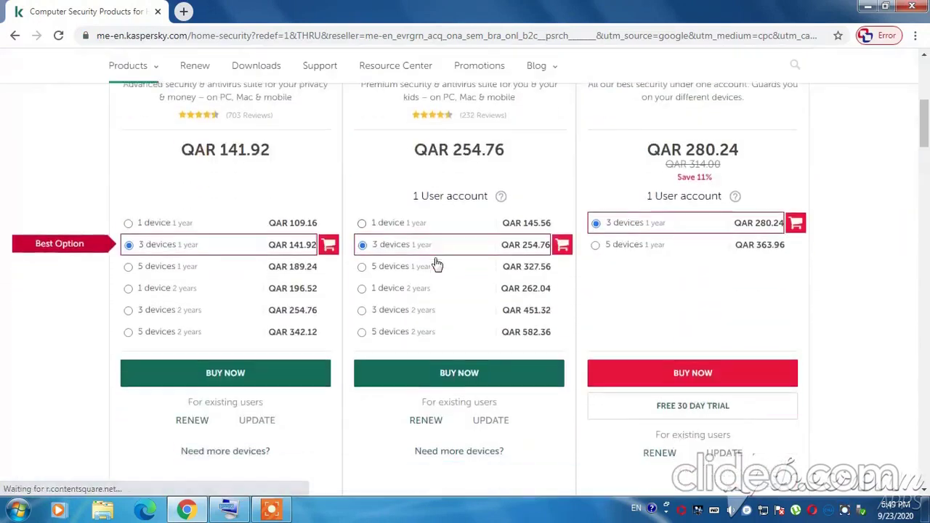
scroll(443, 266, up, 3)
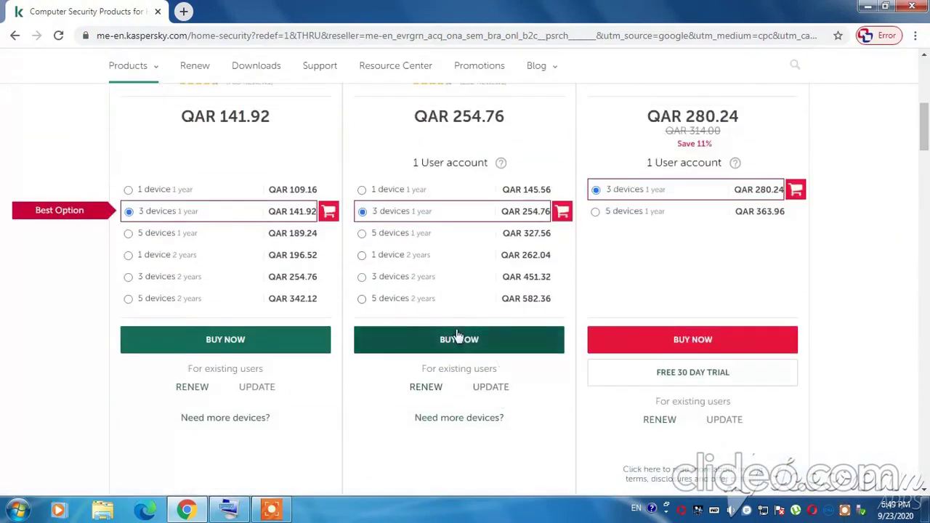
scroll(457, 332, up, 7)
scroll(458, 334, up, 2)
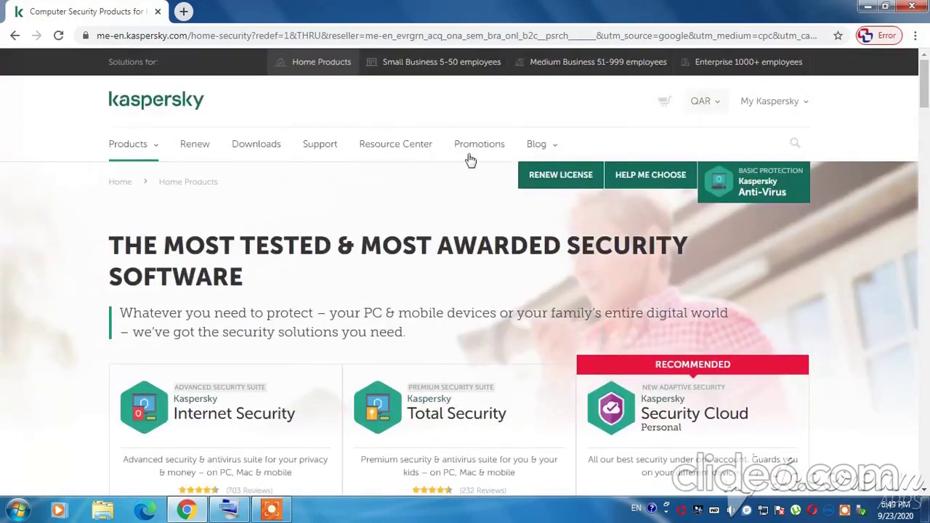
Go to the Kaspersky downloads page and request the free 30-day trial of Internet Security for Windows.
click(255, 153)
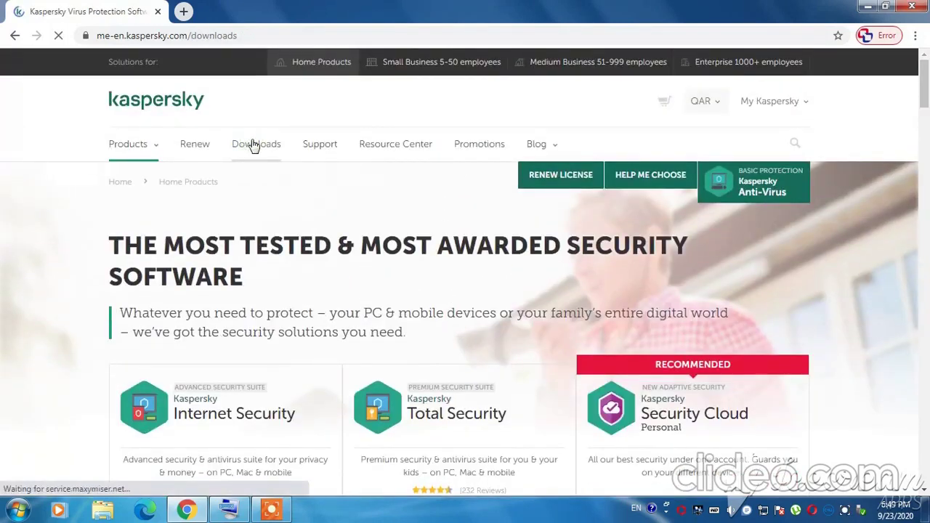
scroll(306, 151, down, 5)
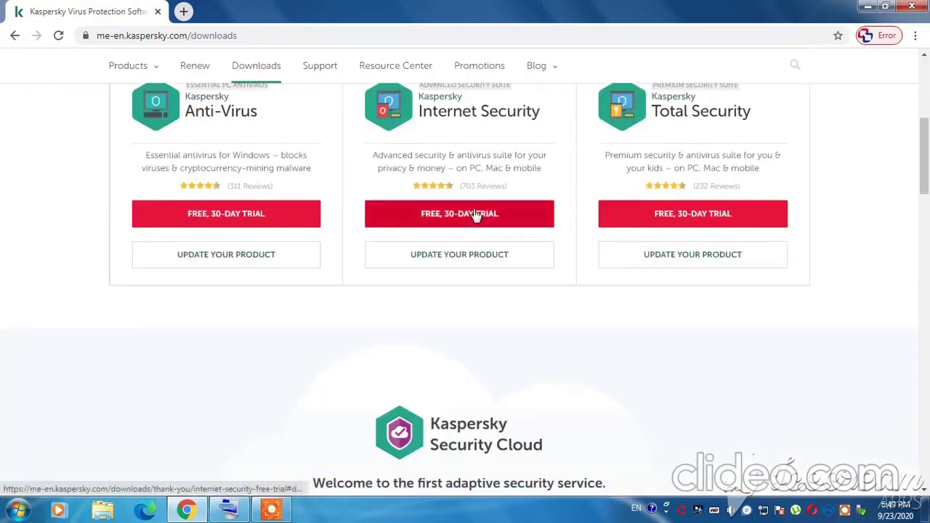
click(475, 213)
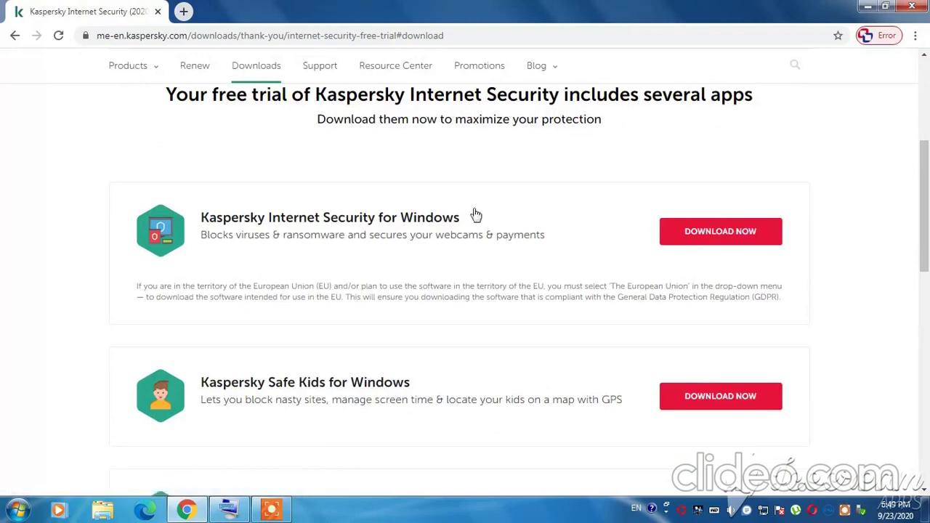
click(708, 233)
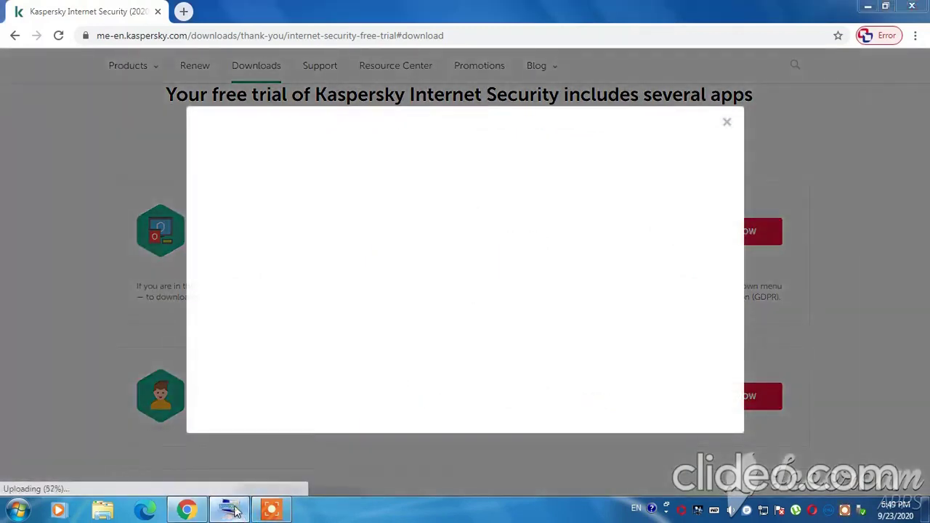
Enter the e-mail address in the free trial form using the on-screen keyboard and download the installer.
click(231, 511)
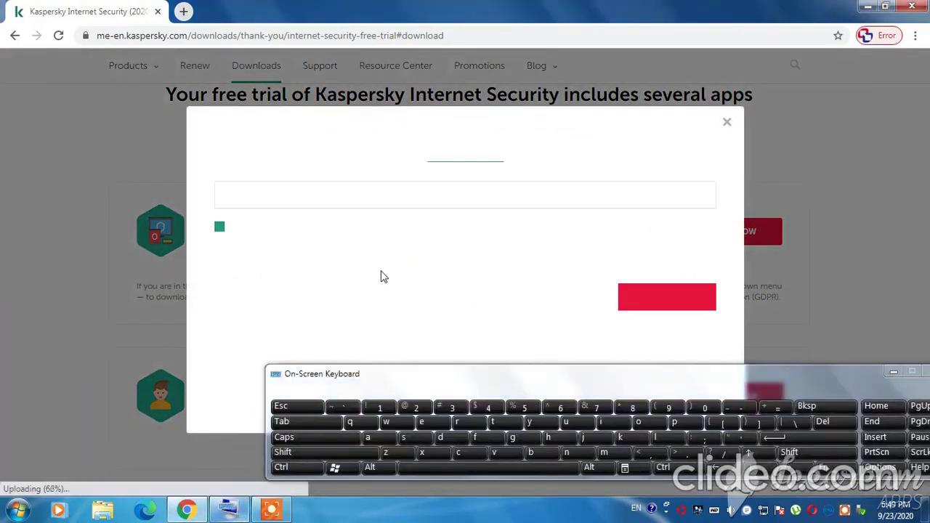
click(339, 193)
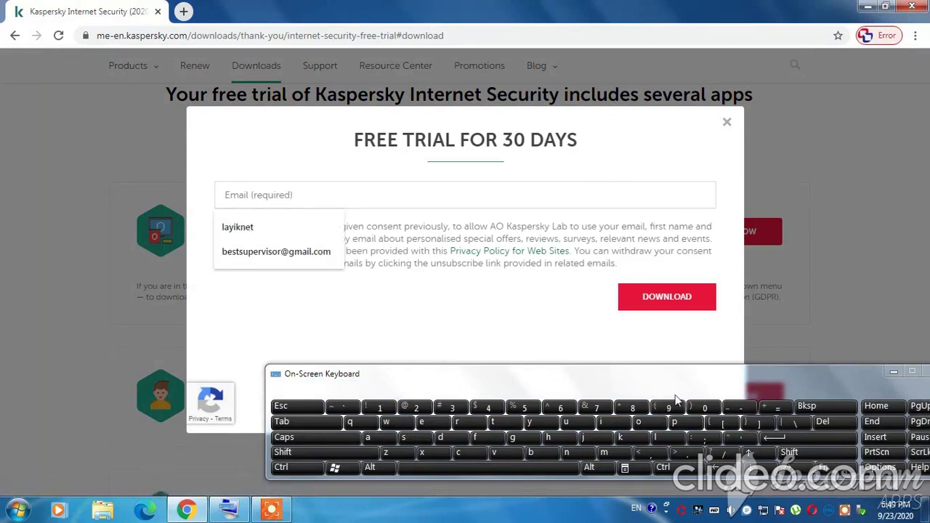
click(609, 431)
click(538, 452)
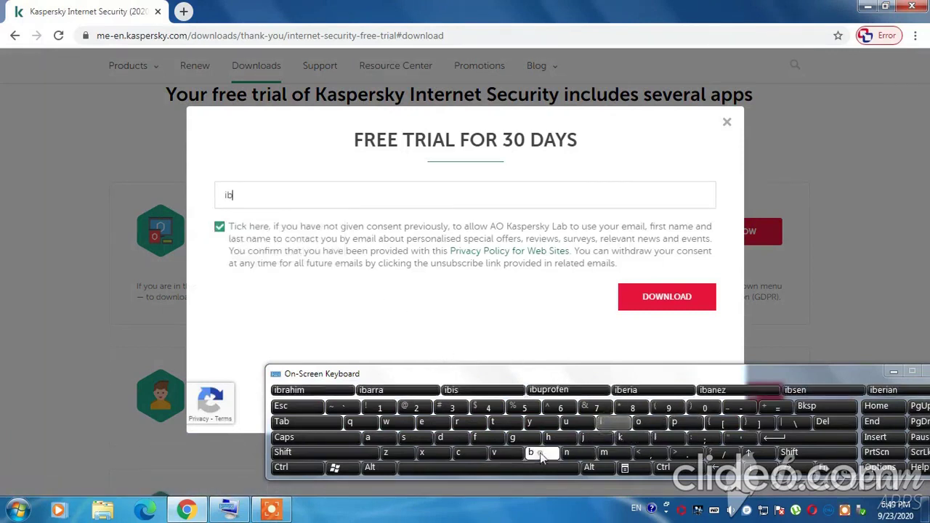
click(409, 439)
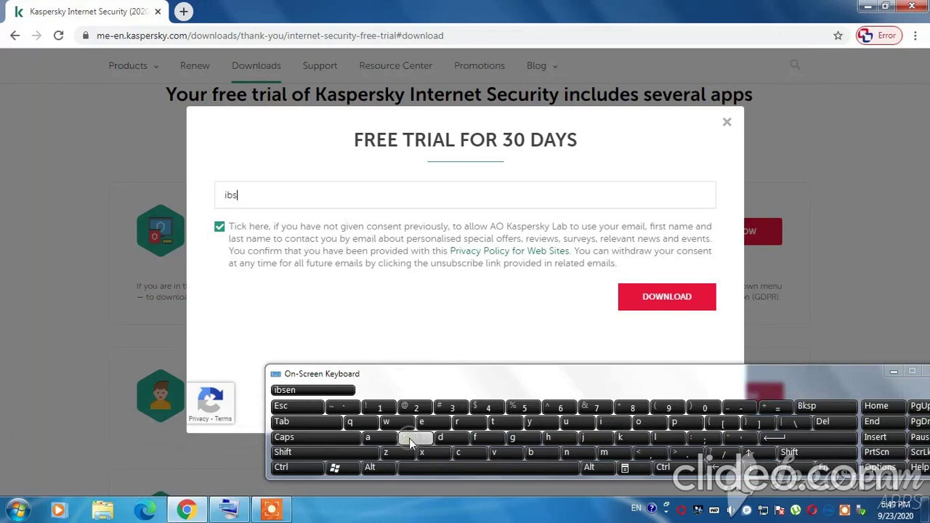
click(442, 438)
click(637, 424)
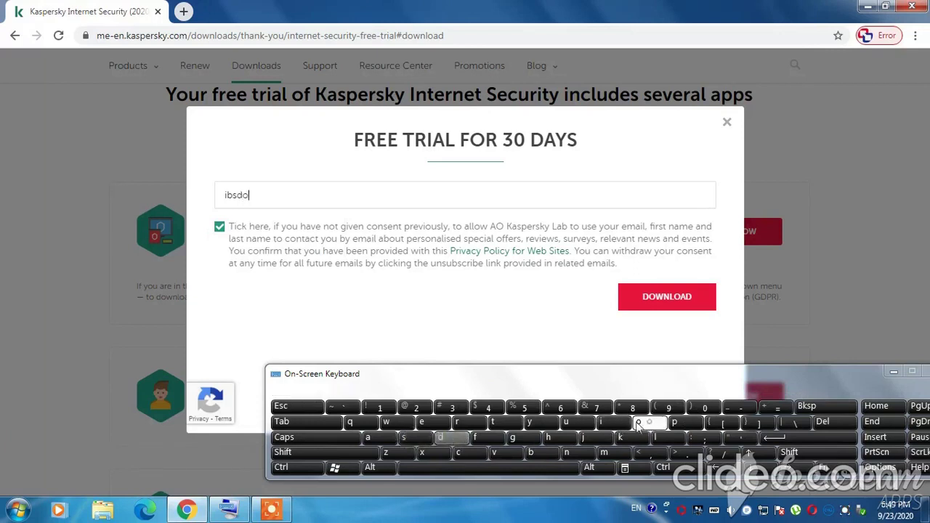
click(549, 439)
click(369, 438)
click(341, 454)
click(416, 408)
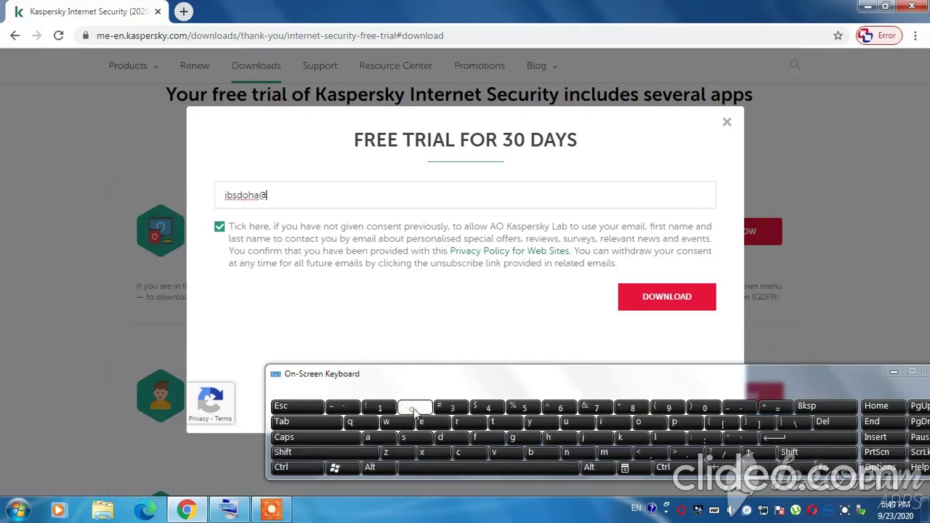
click(513, 438)
click(604, 452)
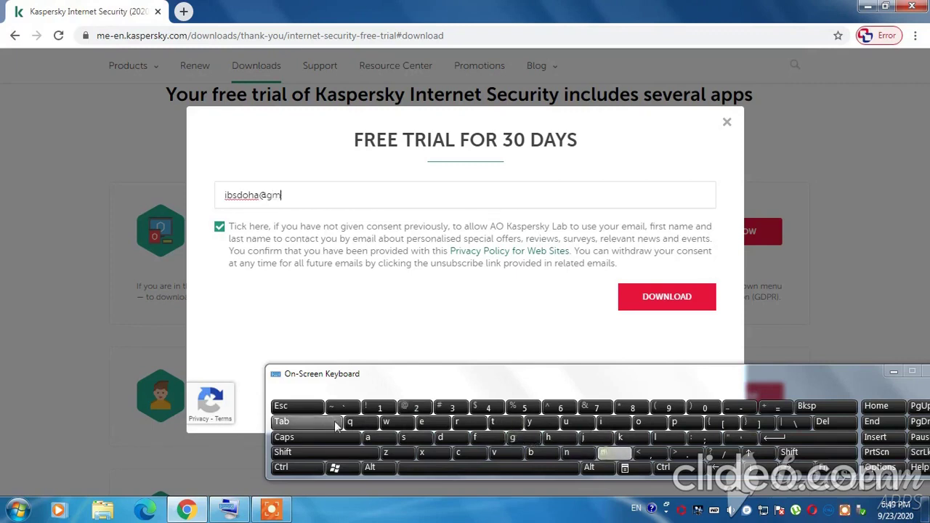
click(378, 437)
click(607, 422)
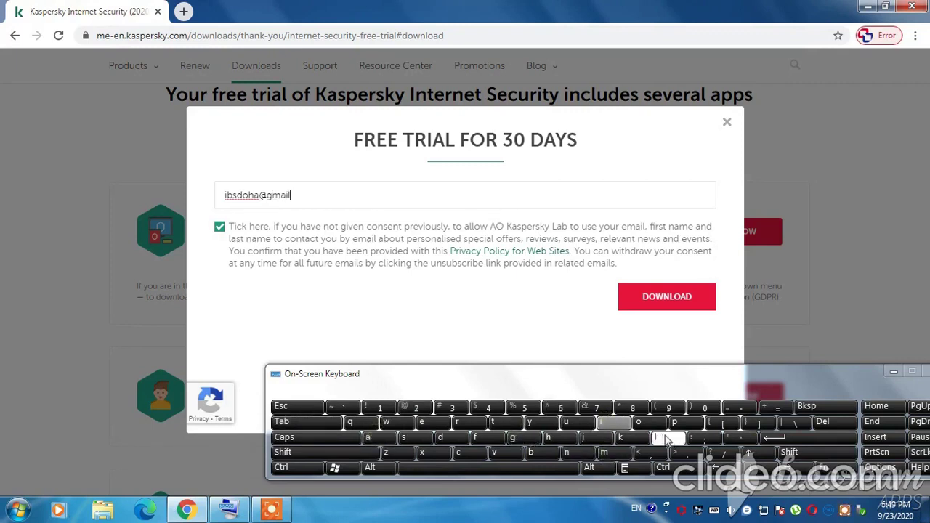
click(655, 437)
click(687, 453)
click(473, 453)
click(639, 423)
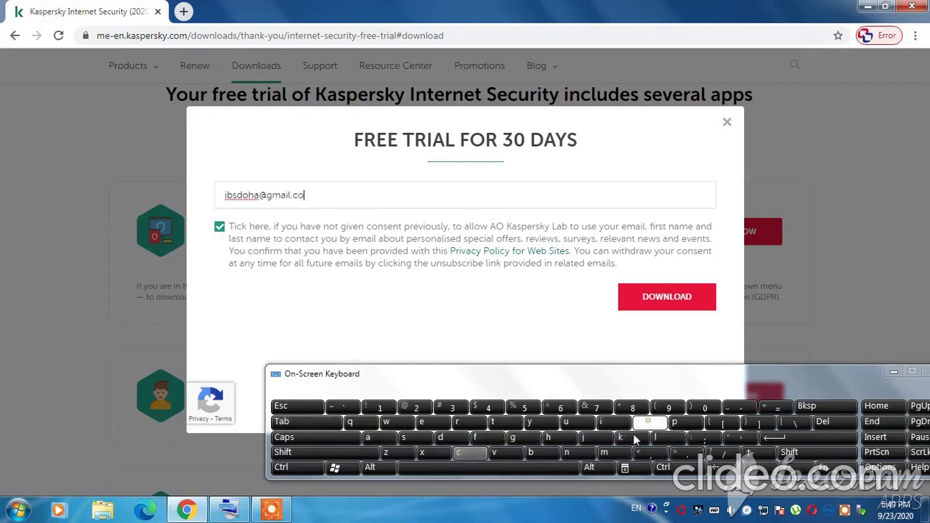
click(604, 453)
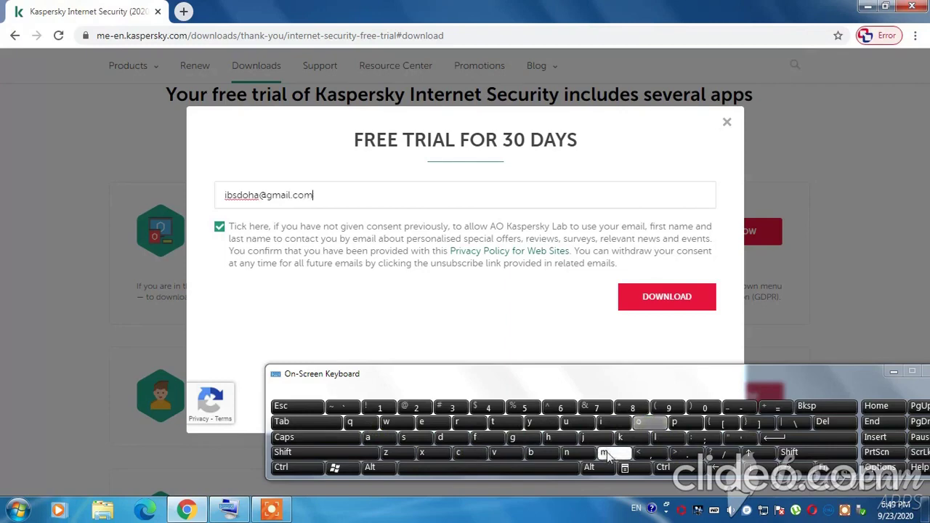
click(658, 304)
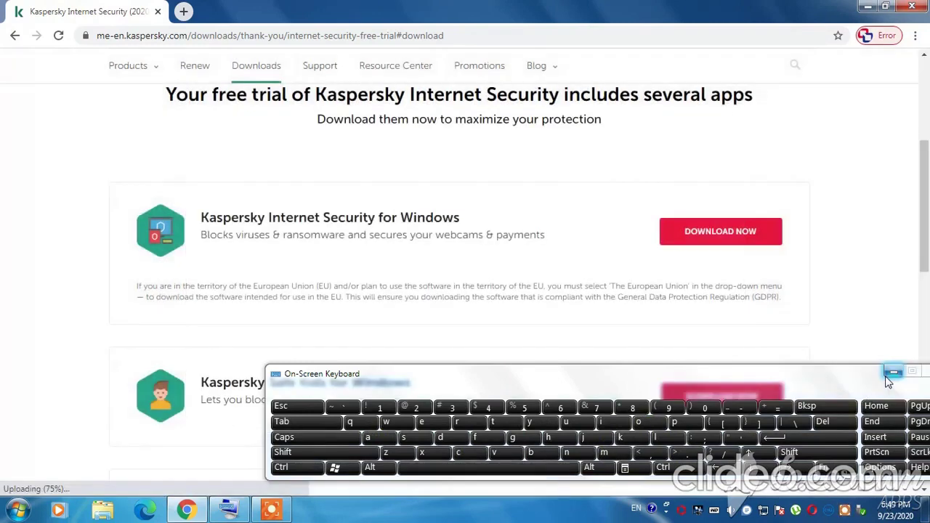
click(894, 372)
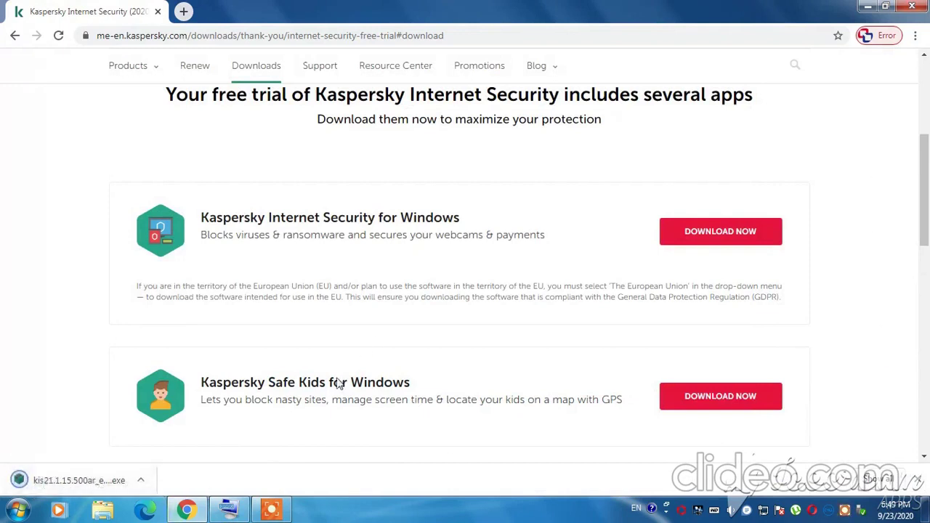
Run the downloaded Kaspersky setup file and proceed in English, accepting the End User License Agreement.
click(69, 484)
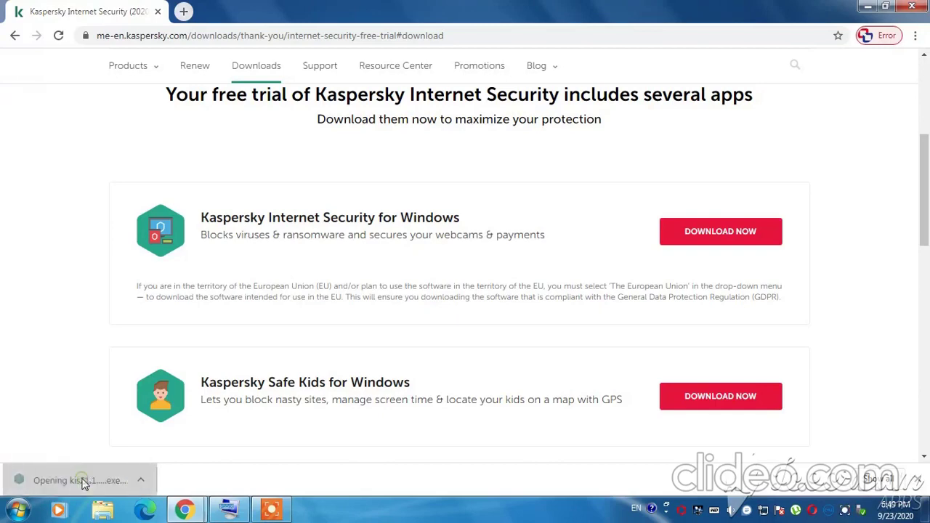
click(501, 266)
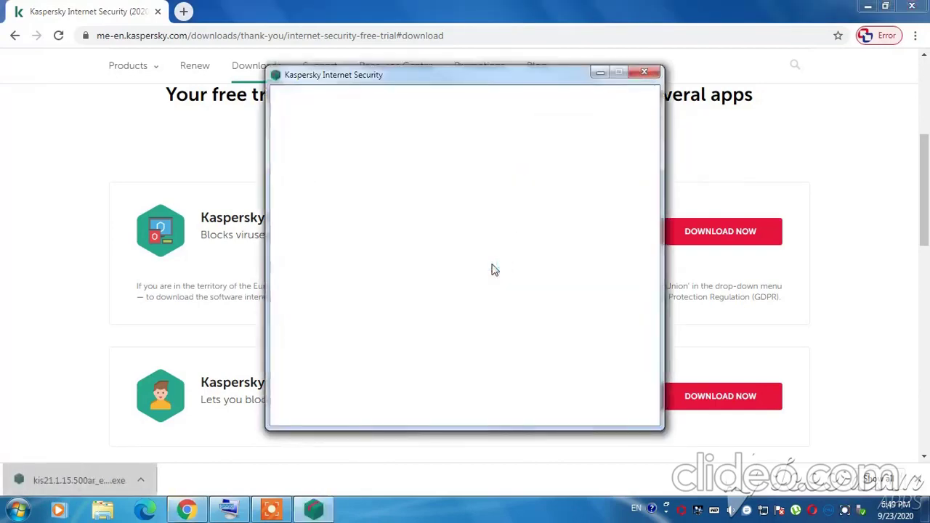
click(869, 7)
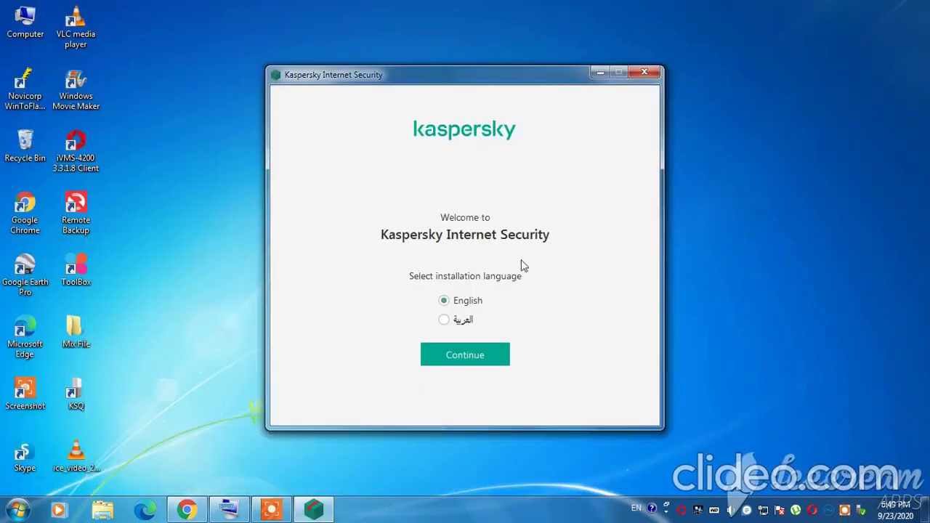
click(480, 362)
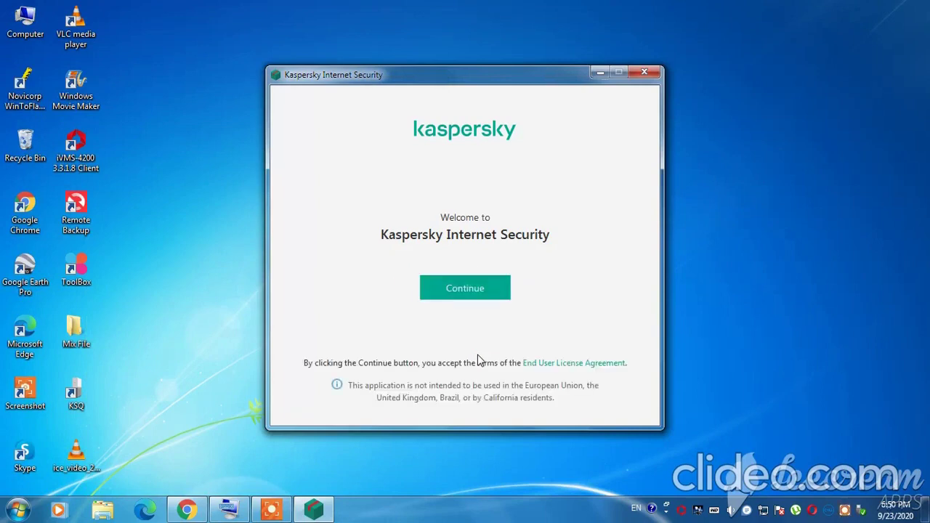
click(467, 291)
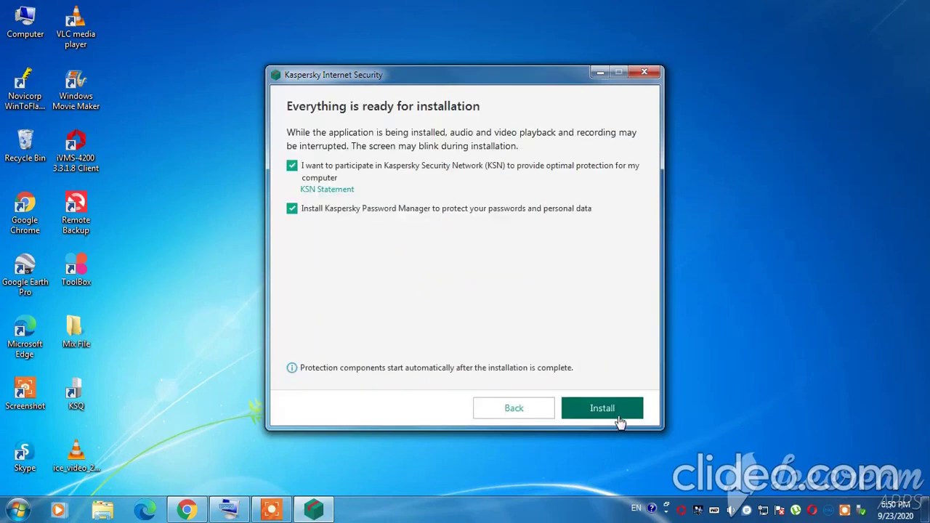
Deselect Kaspersky Security Network participation and Kaspersky Password Manager, and start the installation.
click(292, 166)
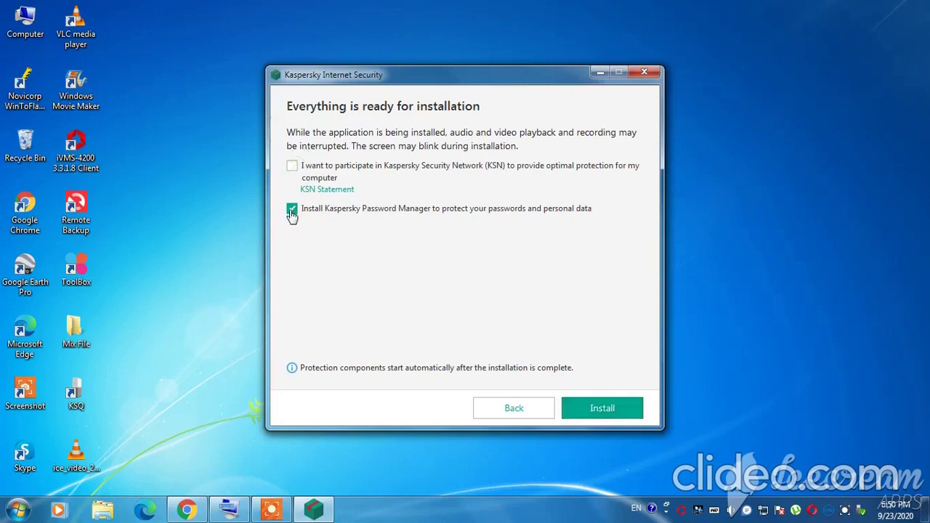
click(292, 212)
click(617, 409)
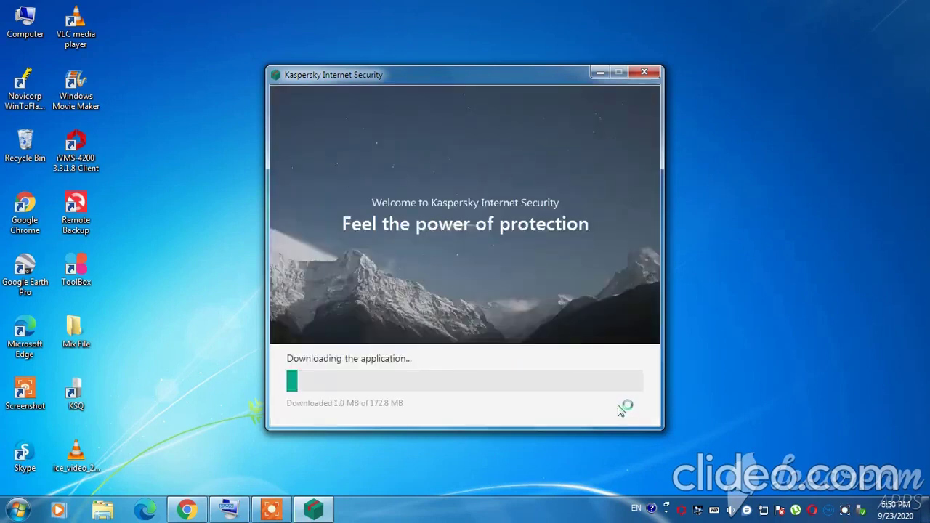
right_click(848, 147)
click(819, 204)
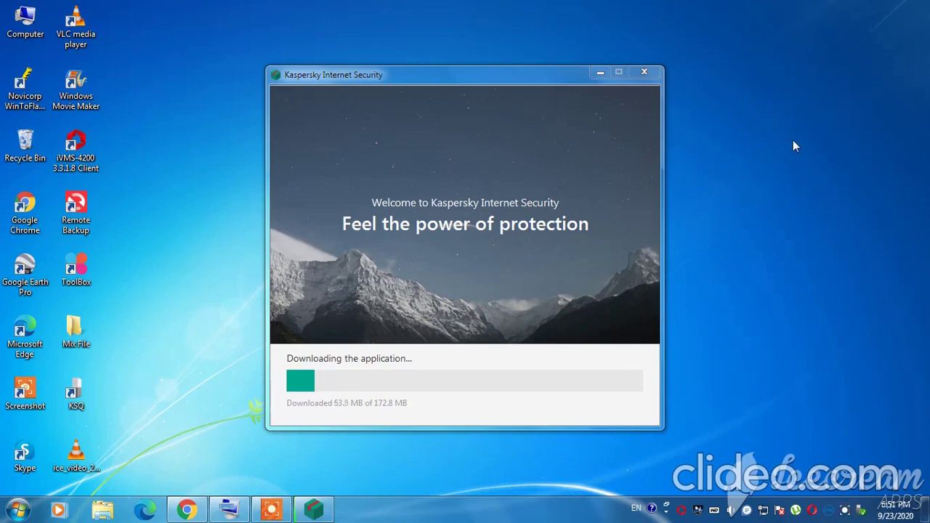
right_click(788, 131)
click(806, 191)
right_click(732, 123)
click(763, 181)
drag(467, 77, 350, 52)
right_click(644, 103)
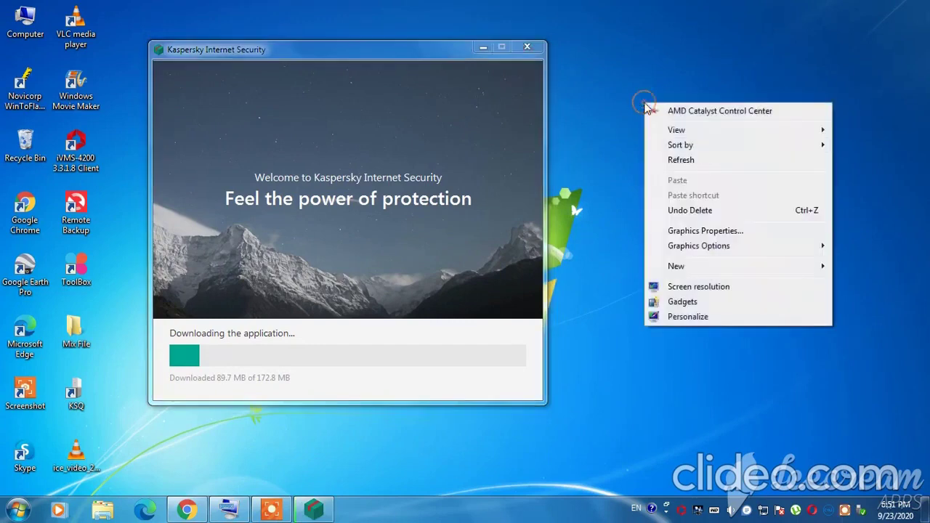
click(708, 161)
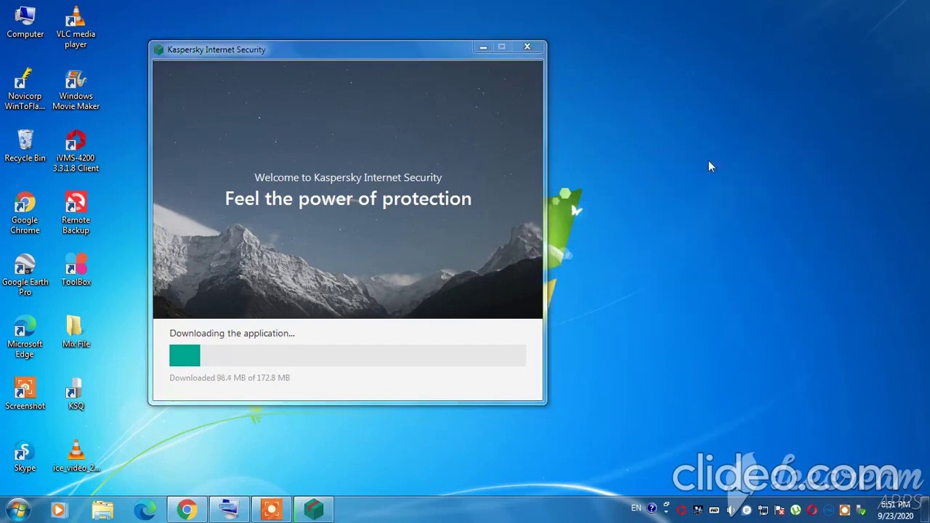
right_click(709, 162)
click(760, 215)
right_click(705, 143)
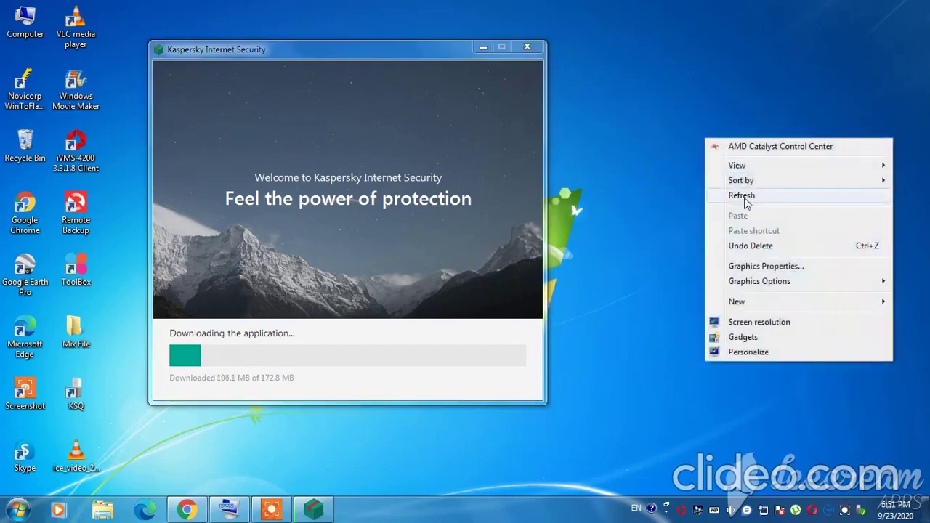
click(745, 195)
right_click(661, 124)
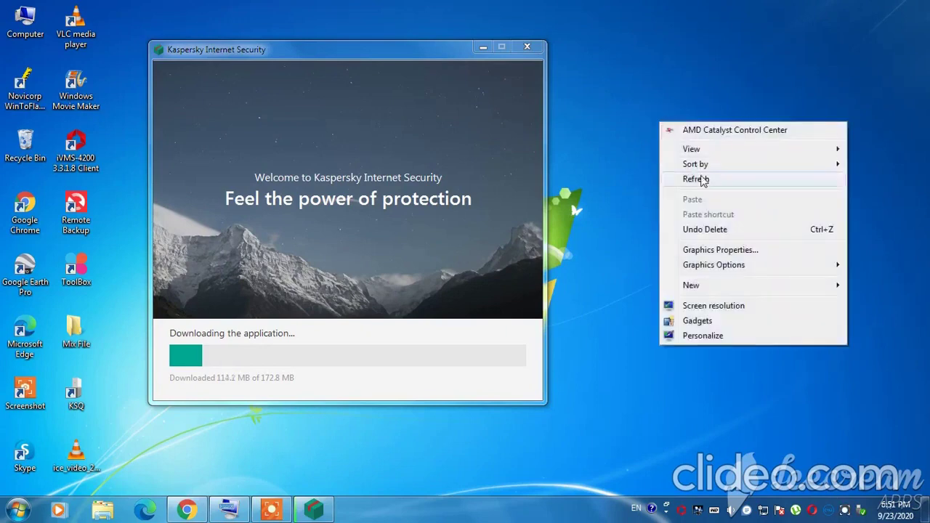
click(702, 179)
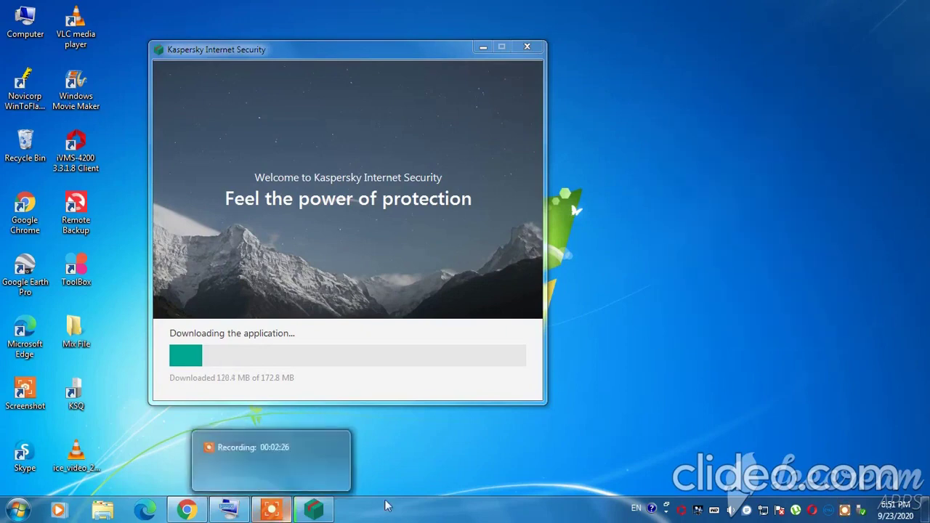
right_click(743, 108)
click(794, 166)
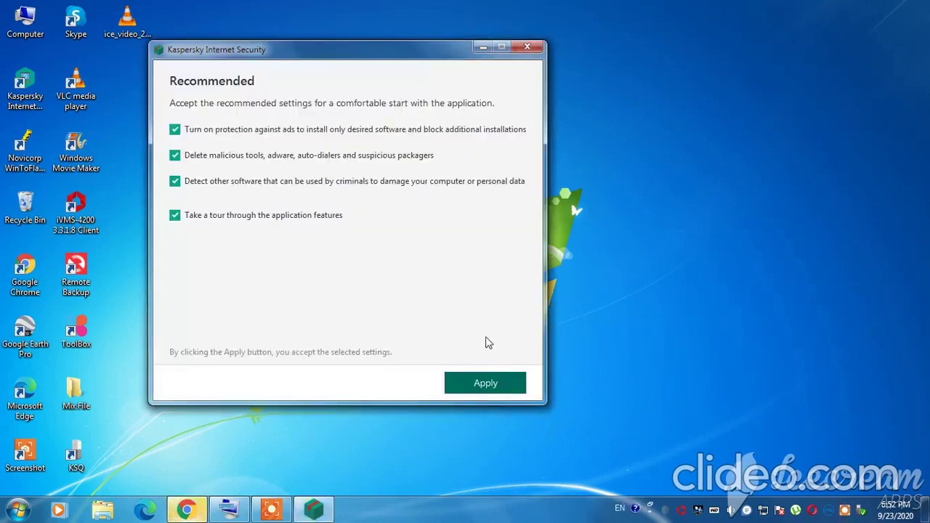
Apply the recommended protection settings with all four options, including the application features tour, left enabled.
click(486, 385)
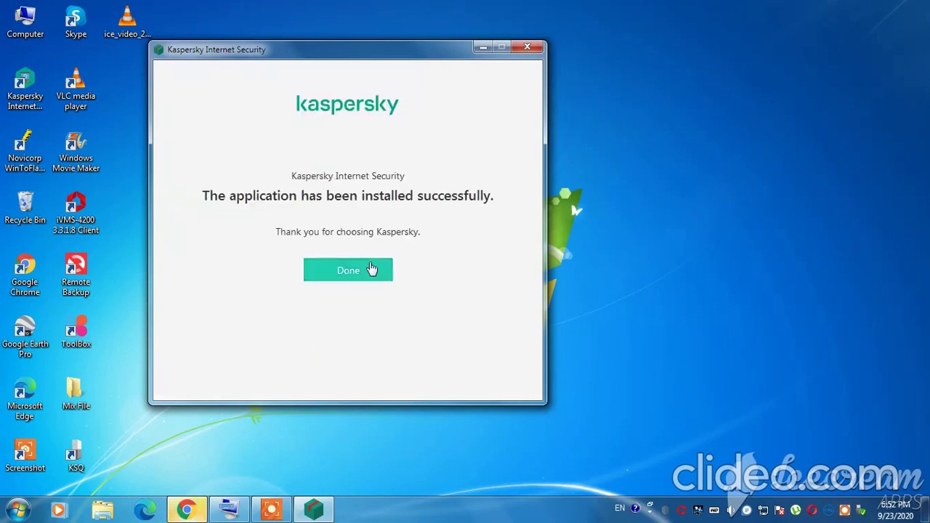
Finish the installation wizard and go through the whole application features tour.
click(370, 268)
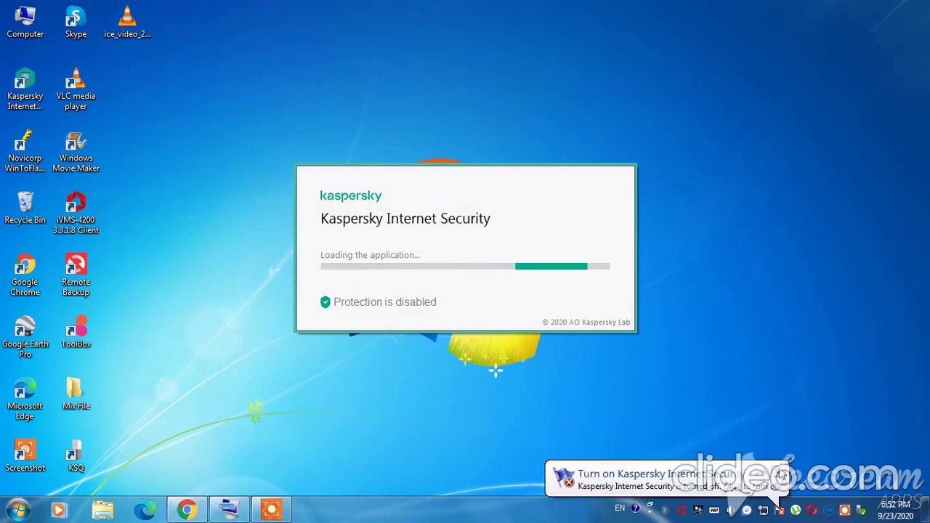
click(785, 456)
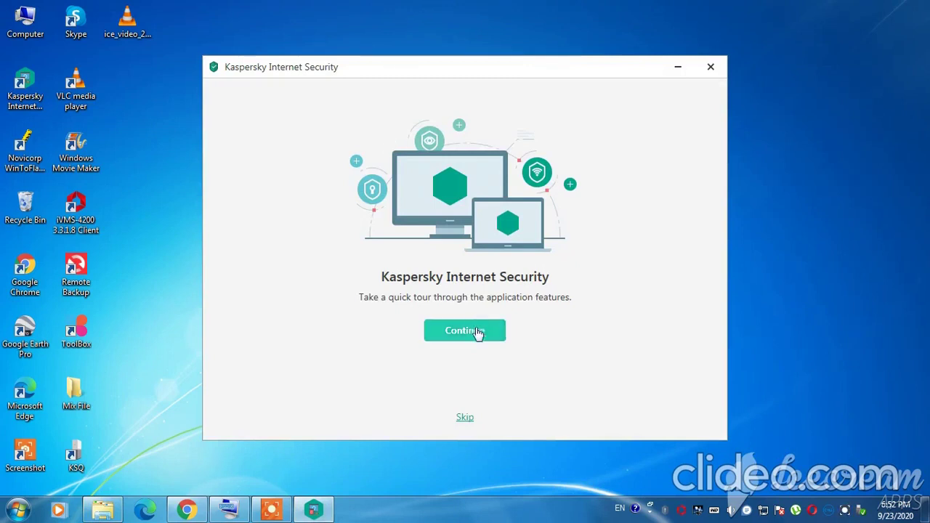
click(478, 332)
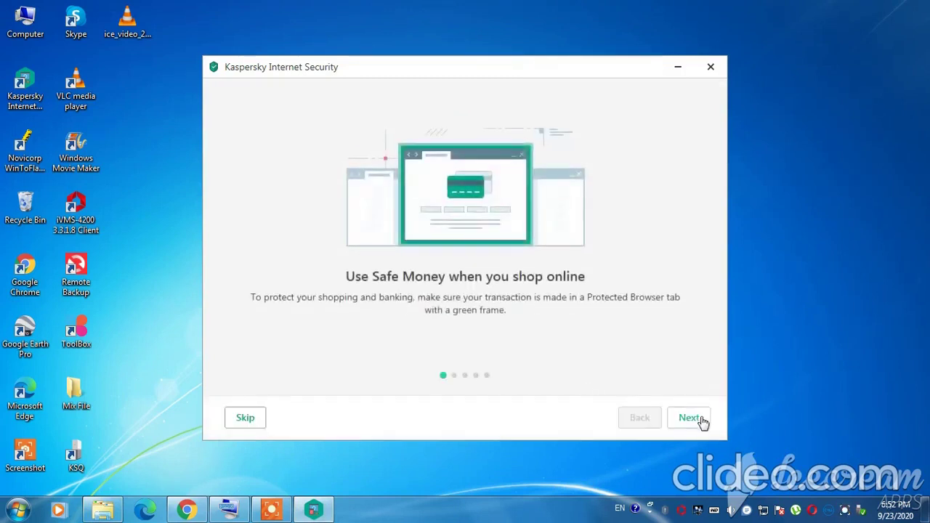
click(690, 418)
click(690, 418)
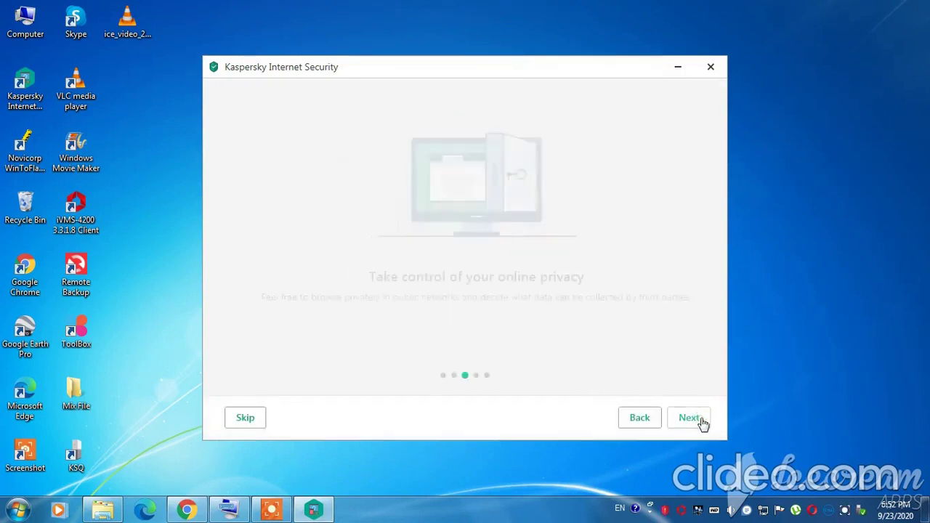
click(702, 420)
click(701, 420)
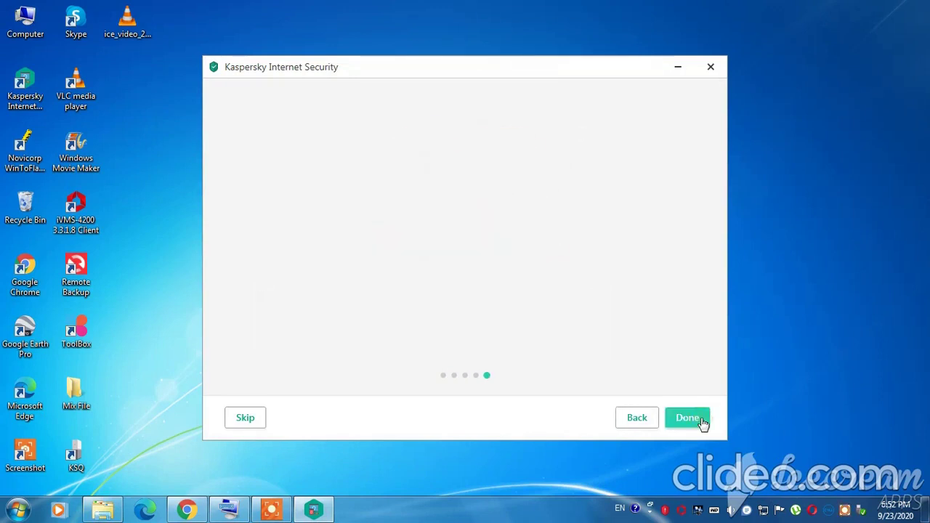
click(701, 421)
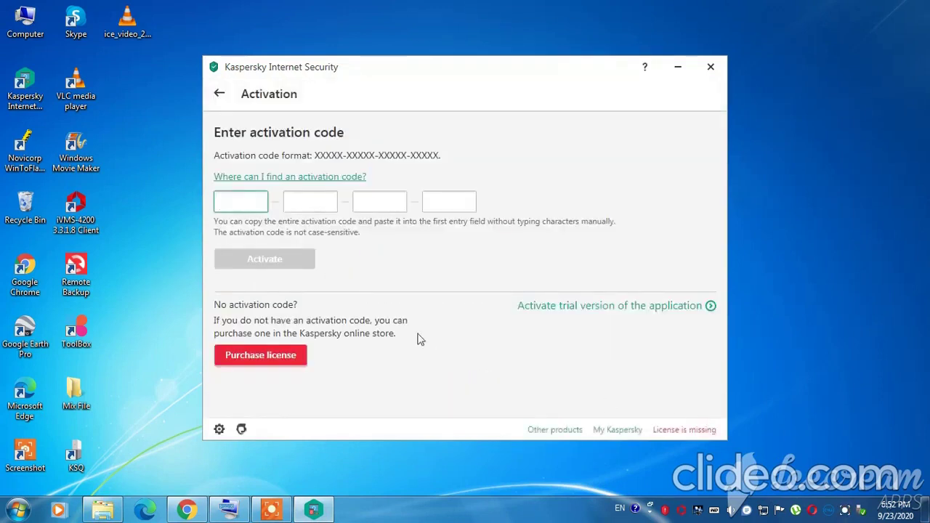
Leave the activation page without entering a code and run the update of databases and application modules.
click(434, 202)
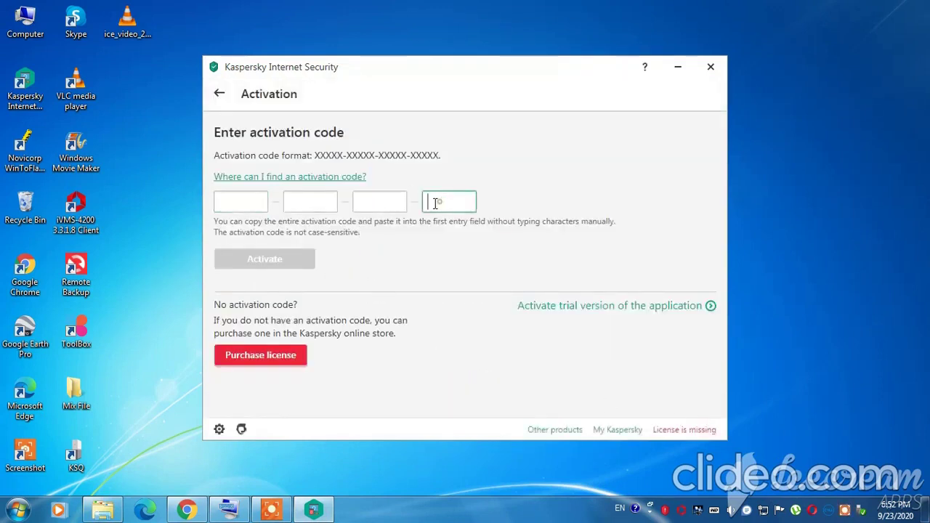
click(223, 93)
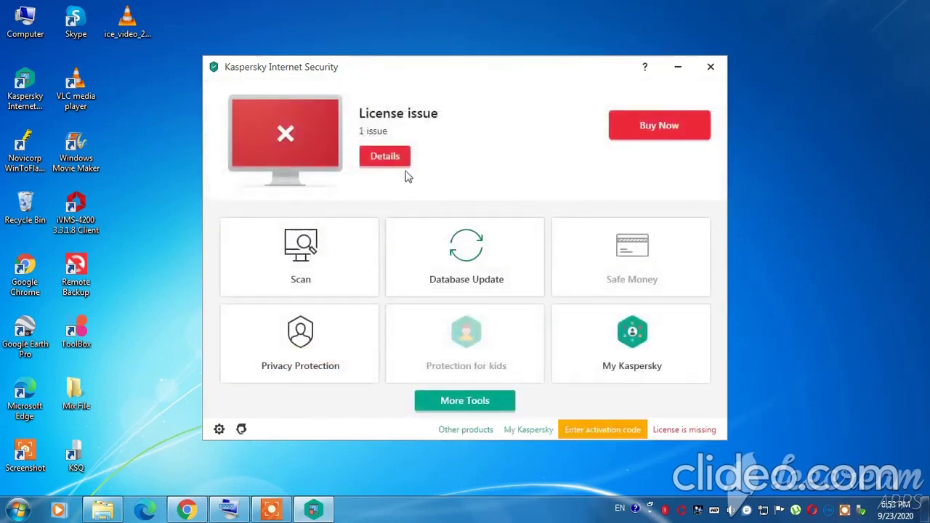
click(443, 275)
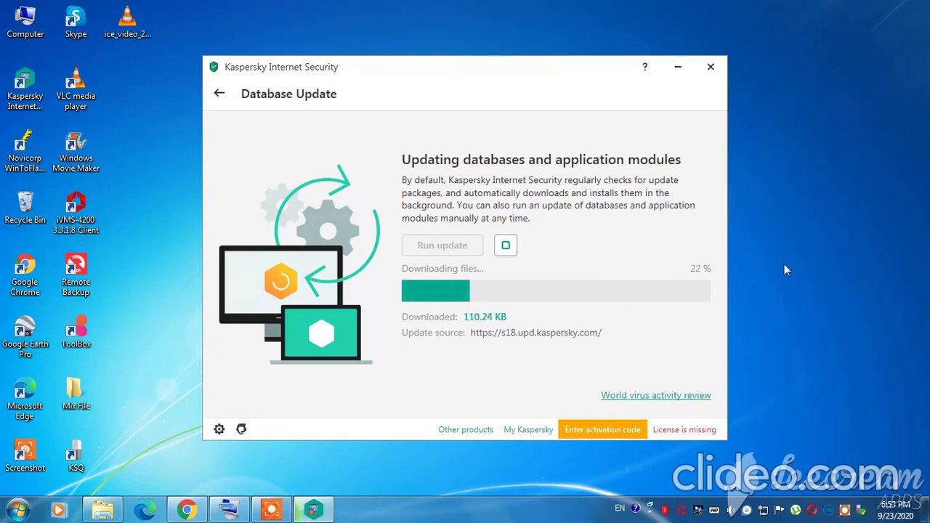
right_click(816, 227)
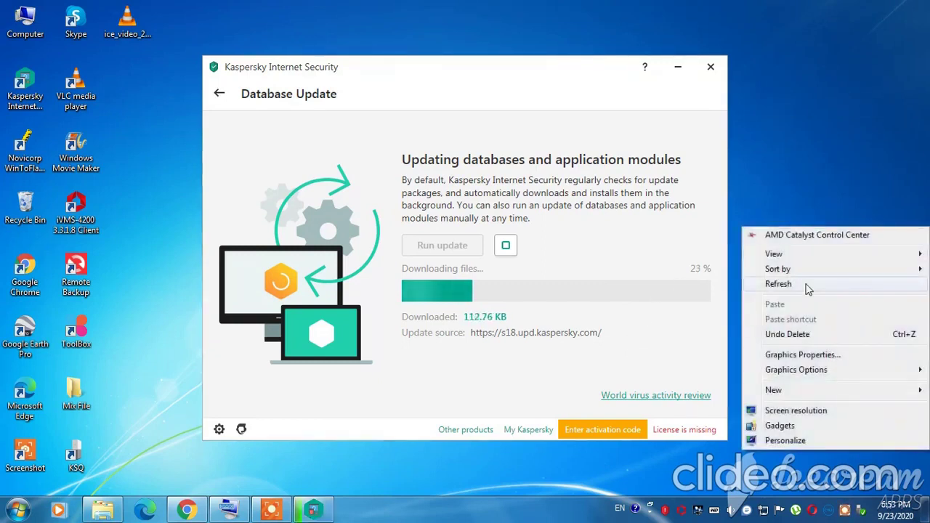
click(806, 285)
right_click(809, 169)
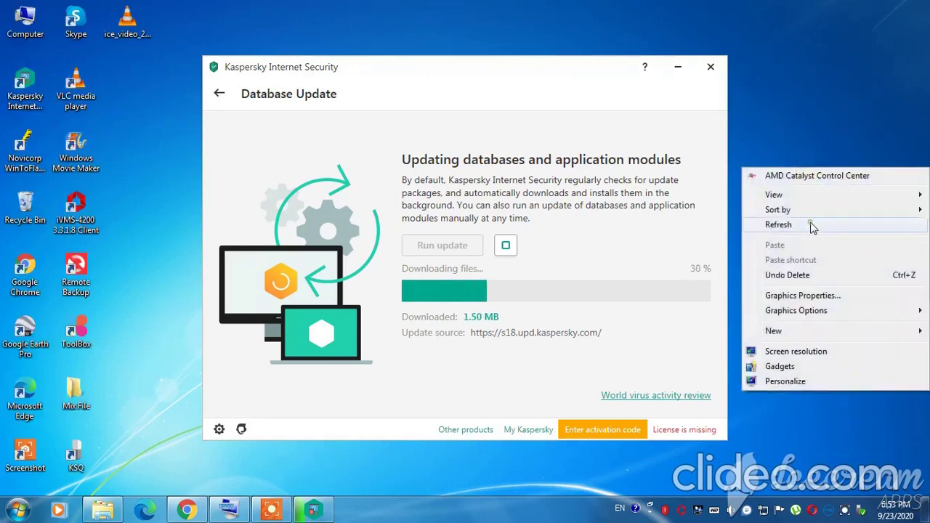
click(812, 221)
right_click(812, 219)
click(806, 271)
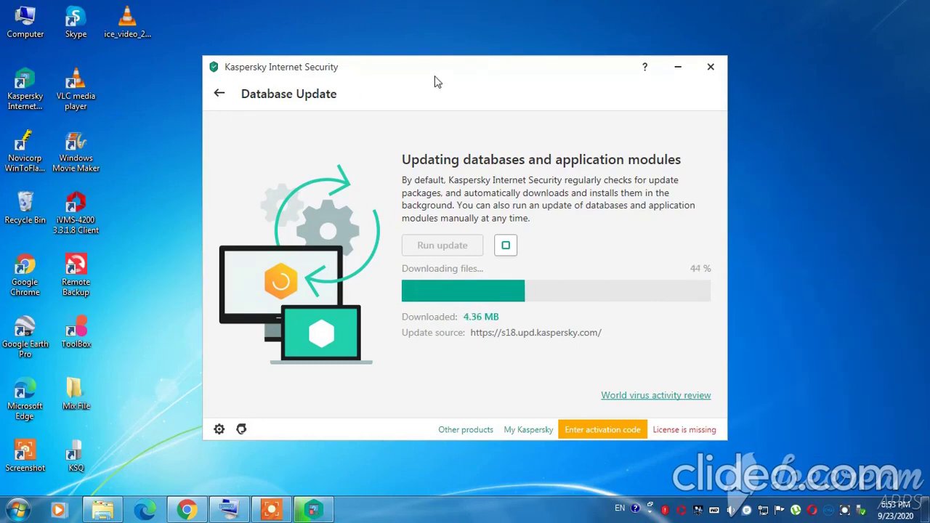
drag(469, 75, 400, 74)
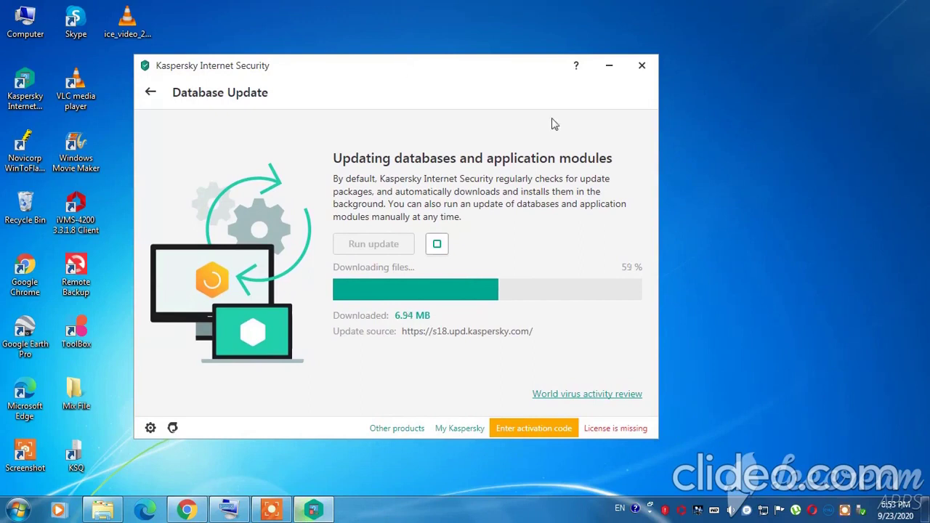
right_click(835, 174)
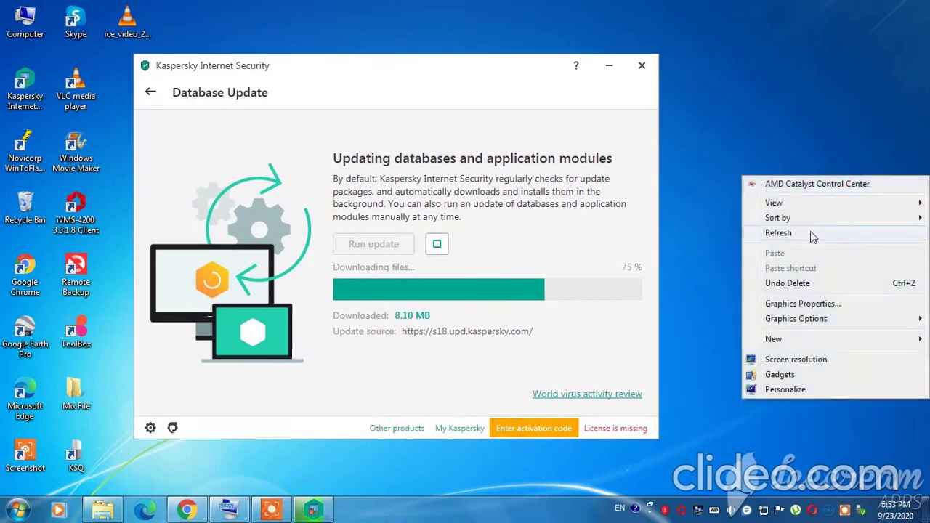
click(812, 233)
right_click(795, 204)
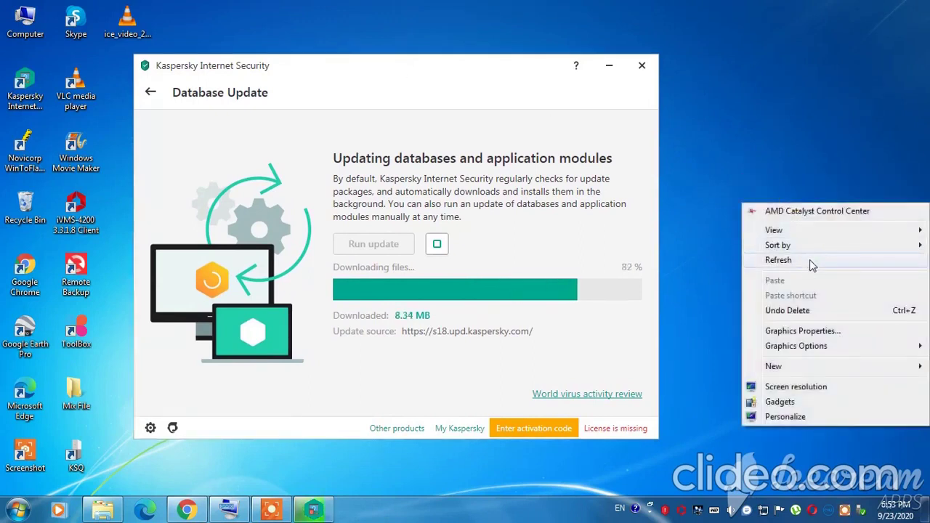
click(810, 260)
right_click(785, 204)
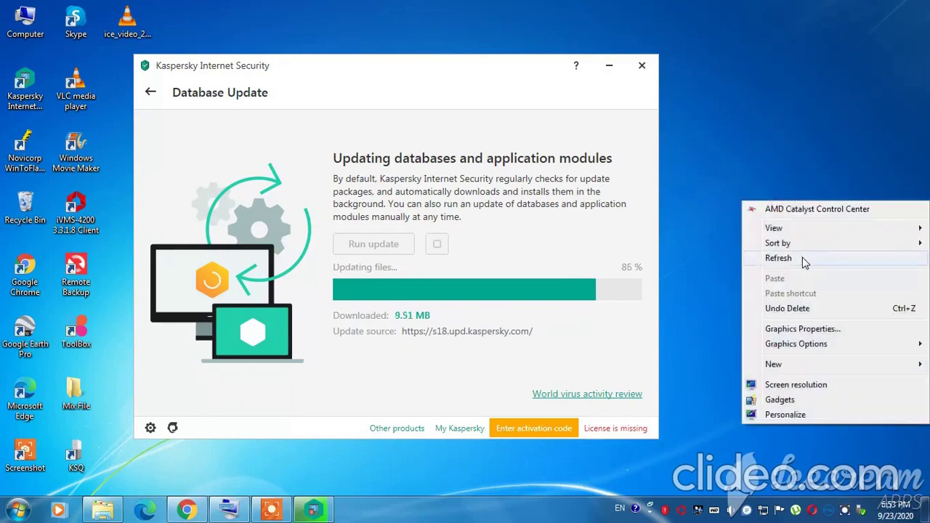
click(805, 260)
right_click(724, 189)
click(762, 248)
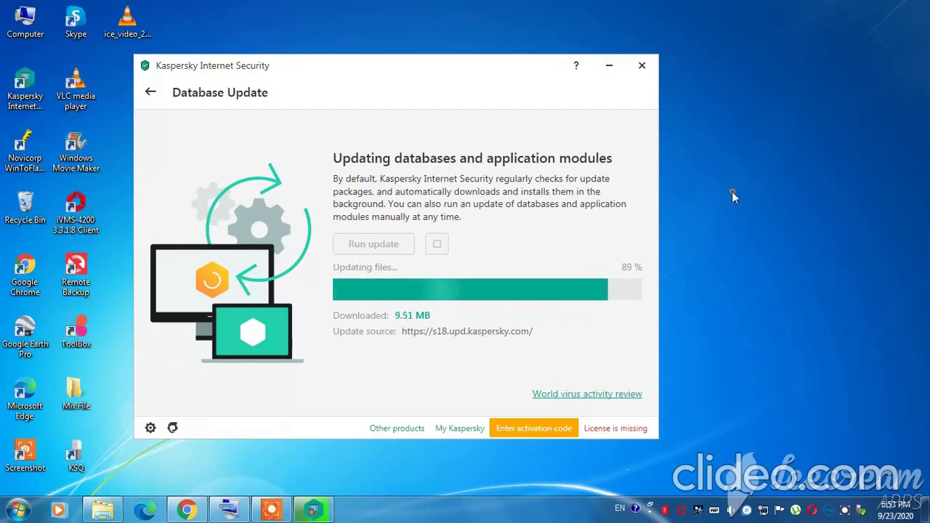
right_click(731, 187)
click(772, 252)
right_click(760, 231)
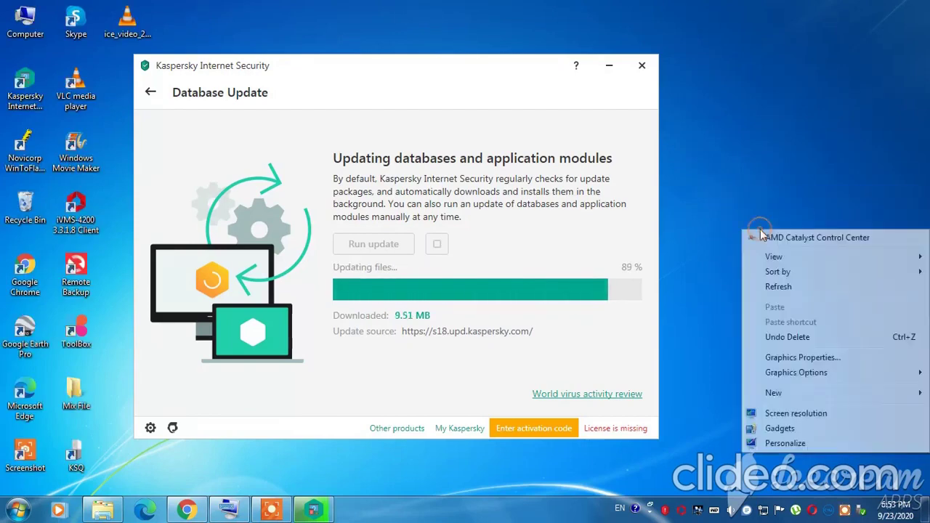
click(790, 287)
right_click(751, 195)
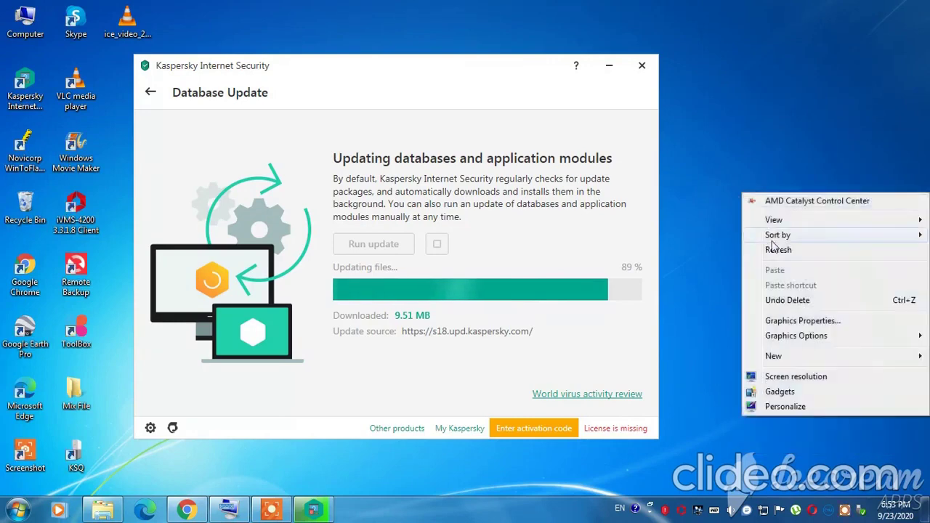
click(774, 249)
right_click(741, 174)
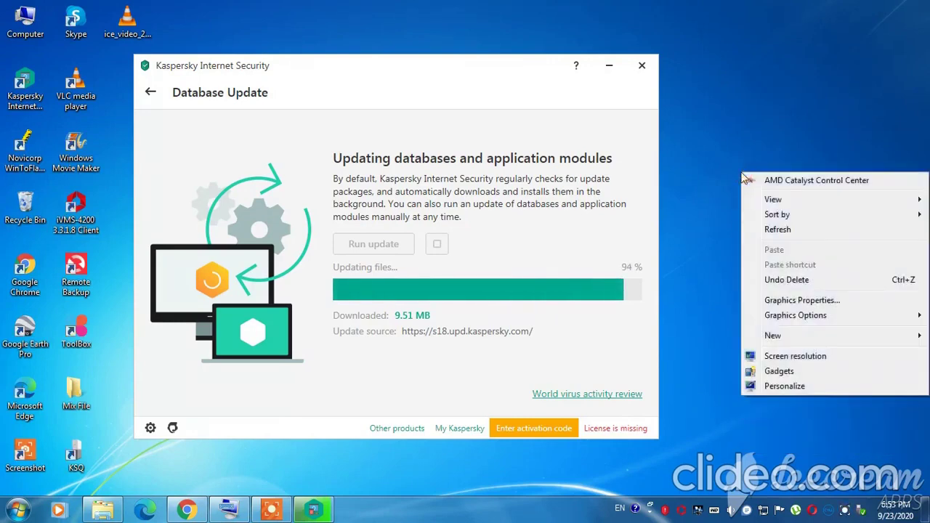
click(763, 232)
right_click(742, 208)
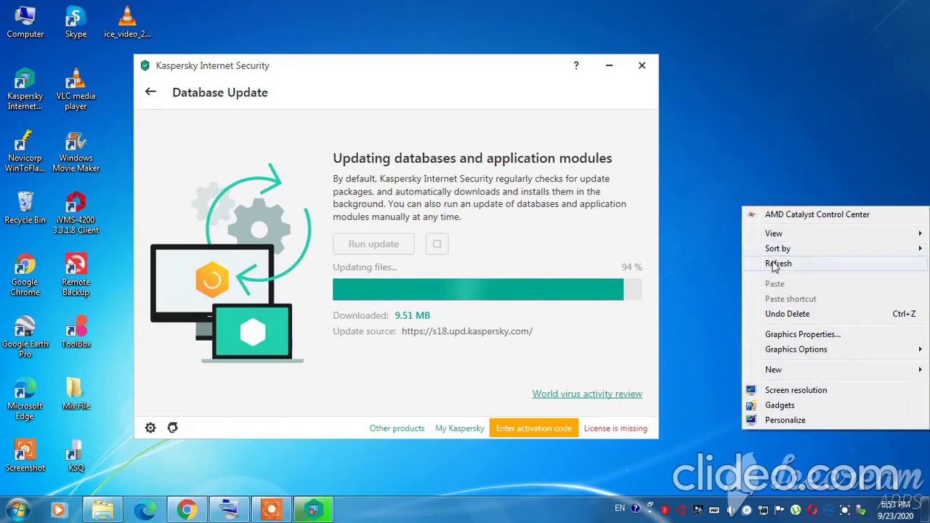
click(774, 266)
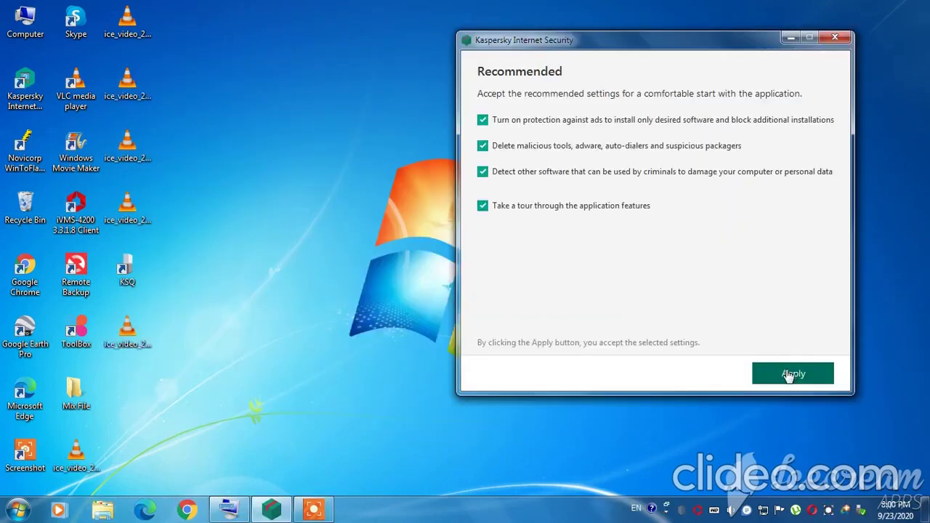
Complete the installation with all four recommended settings applied, and go through the application features tour to its last page.
click(788, 374)
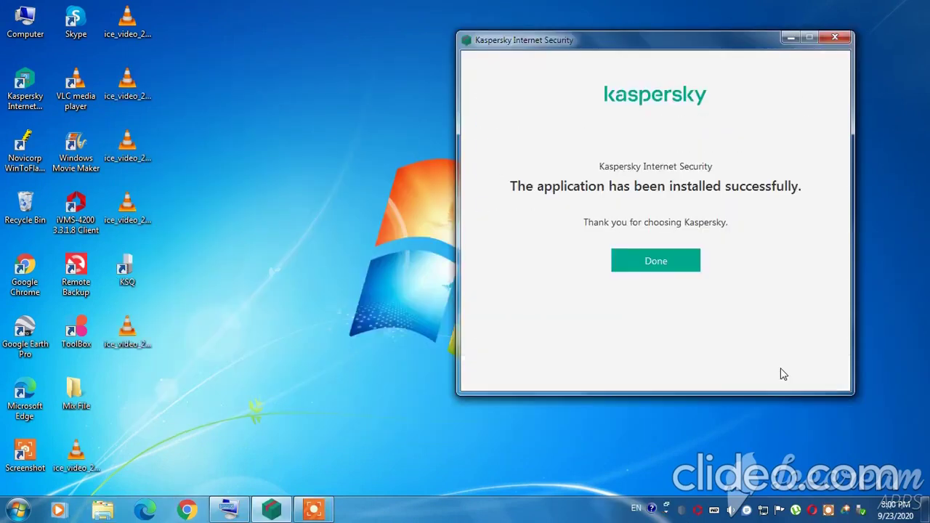
click(657, 261)
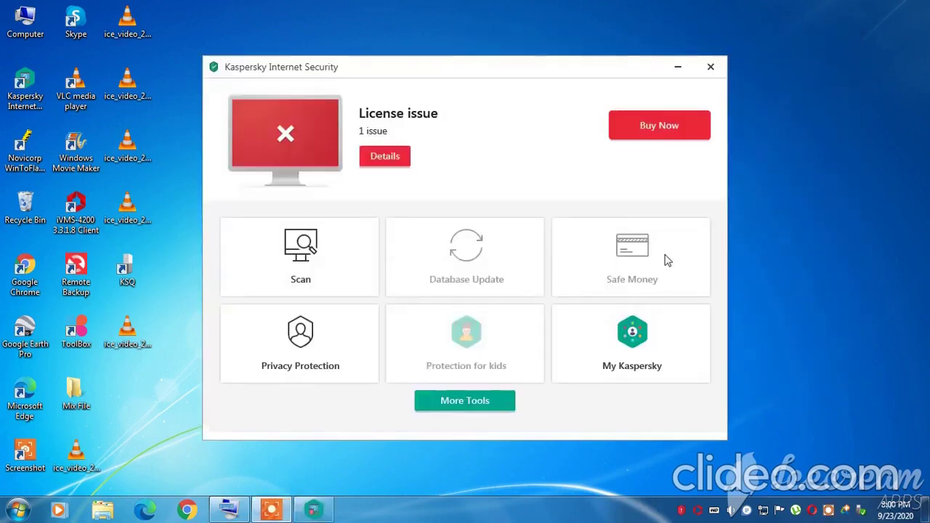
click(480, 328)
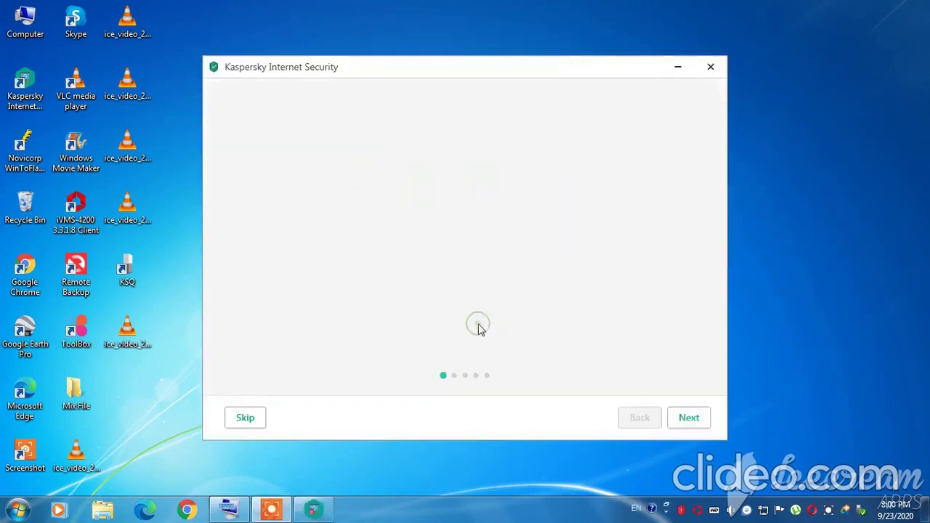
click(691, 420)
click(690, 420)
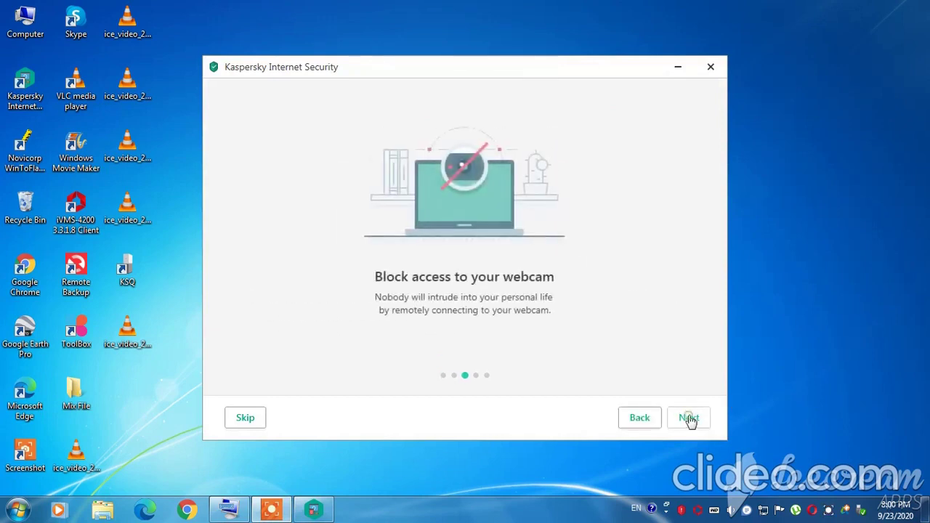
click(691, 421)
click(689, 420)
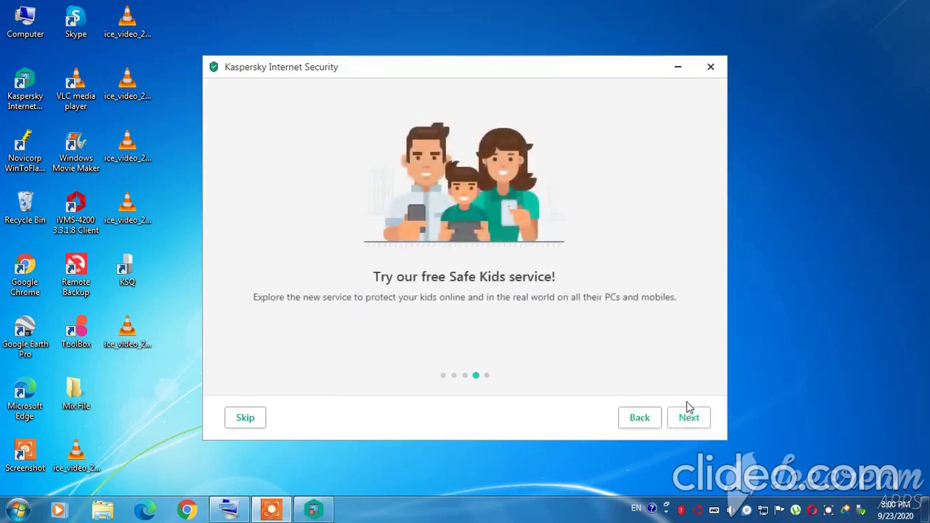
click(689, 419)
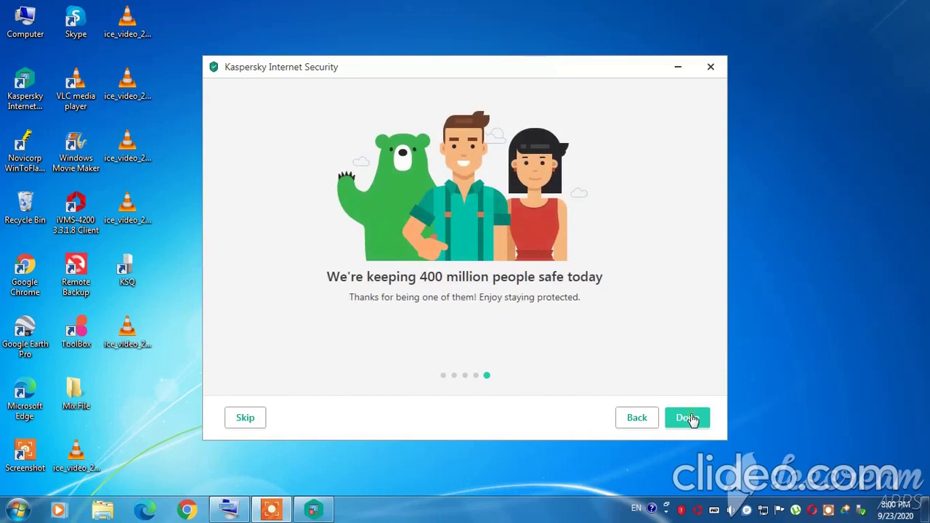
click(691, 419)
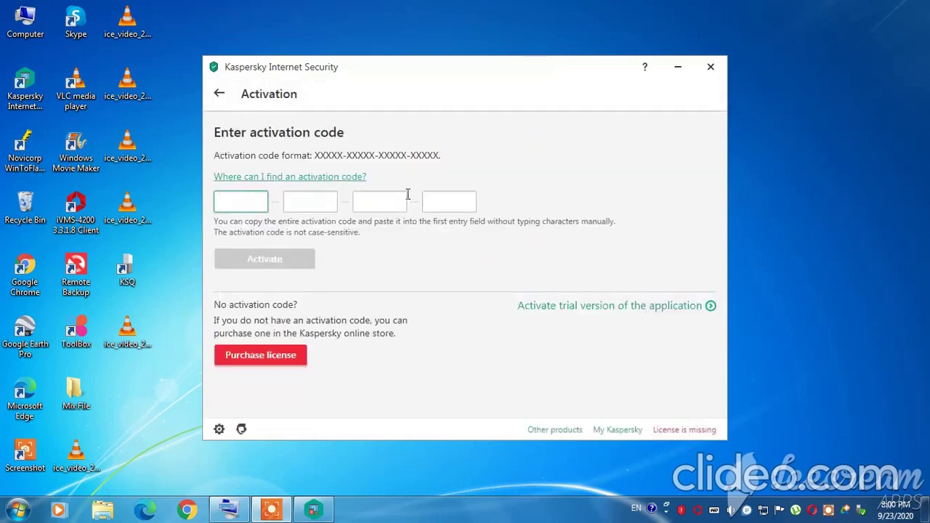
View the My Kaspersky sign-in page and the activation code page, and return to the main window.
click(222, 94)
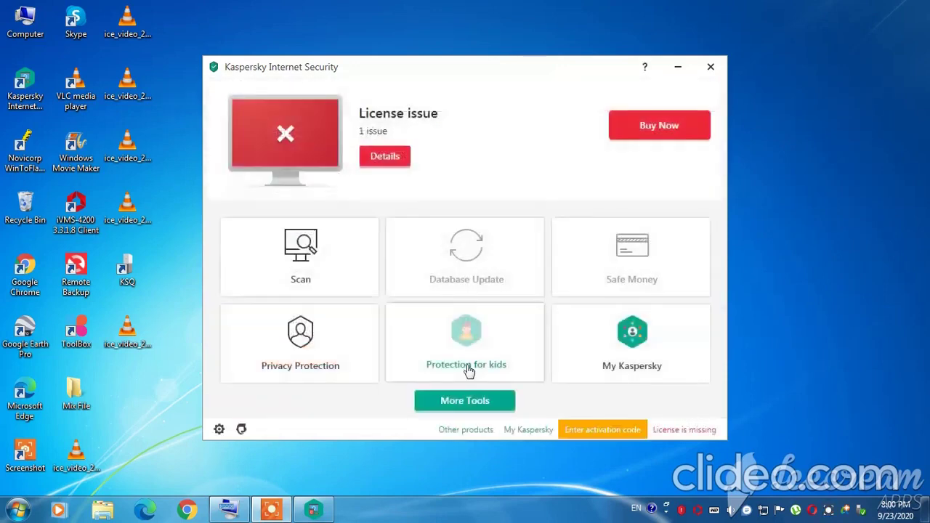
click(529, 431)
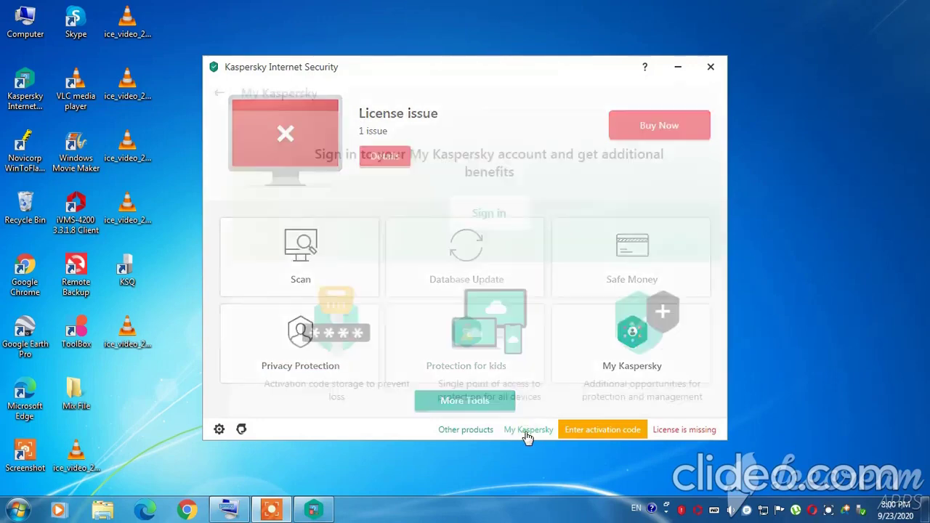
click(600, 433)
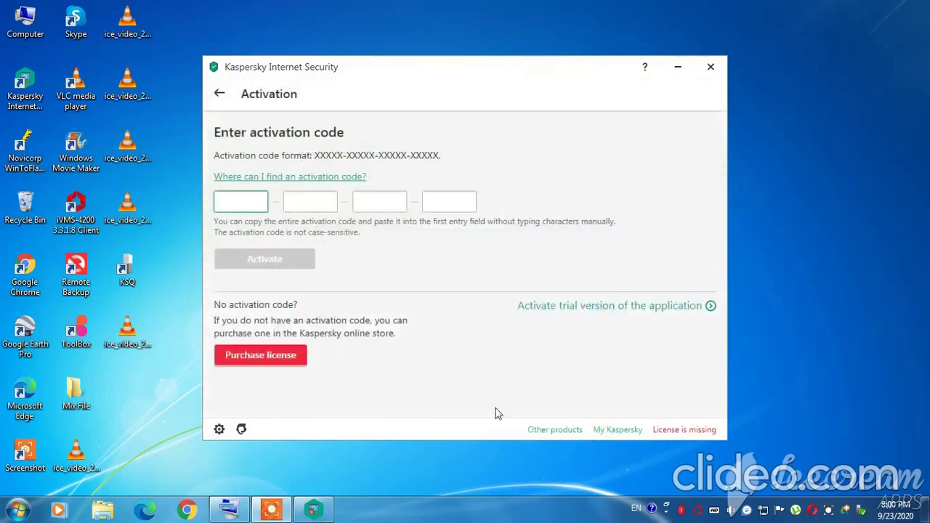
click(223, 95)
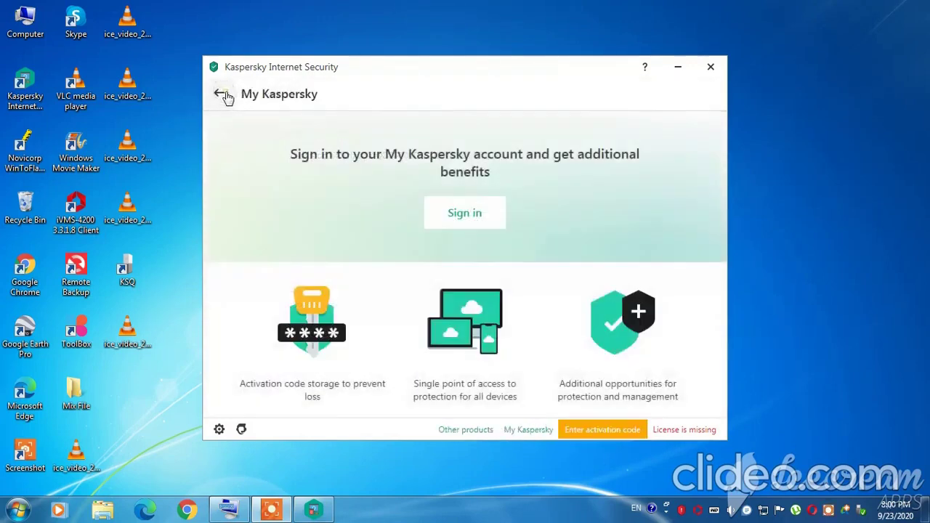
click(221, 98)
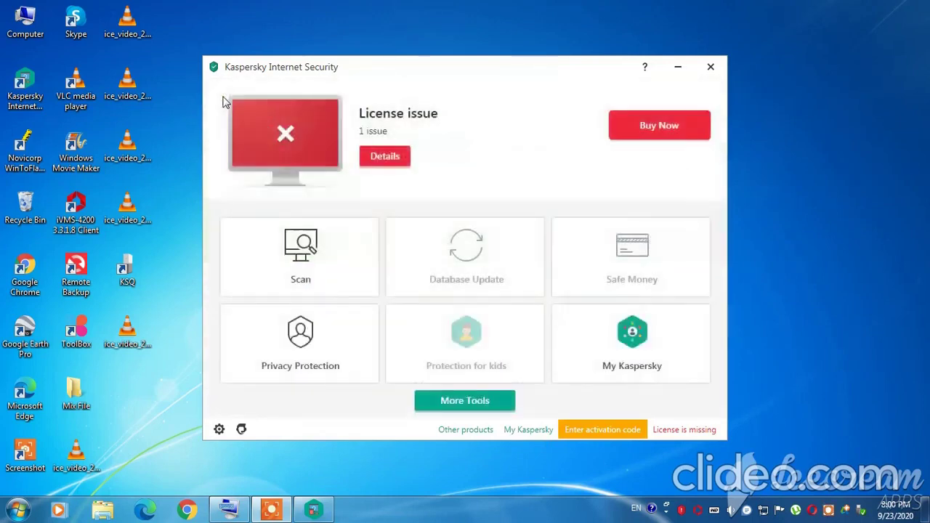
Try to open the database update without a licence, and cancel the licence notice each time.
click(459, 263)
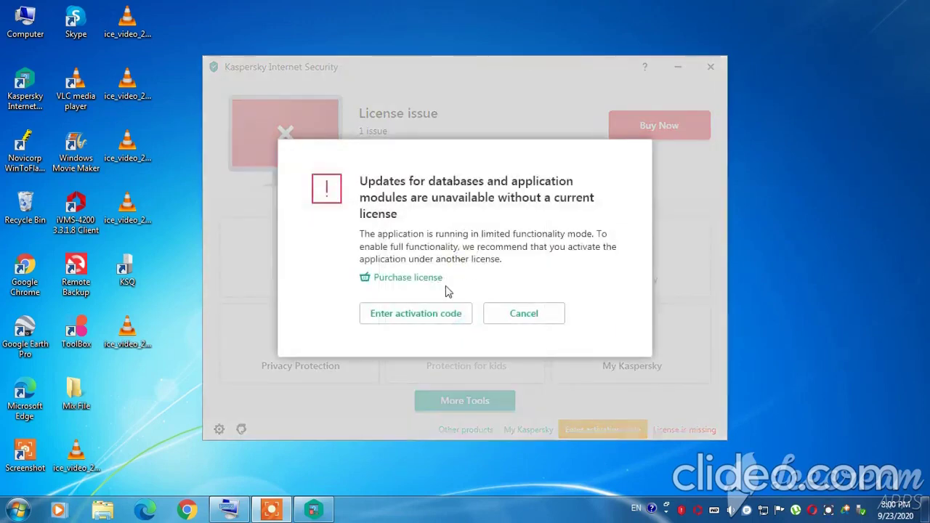
click(518, 322)
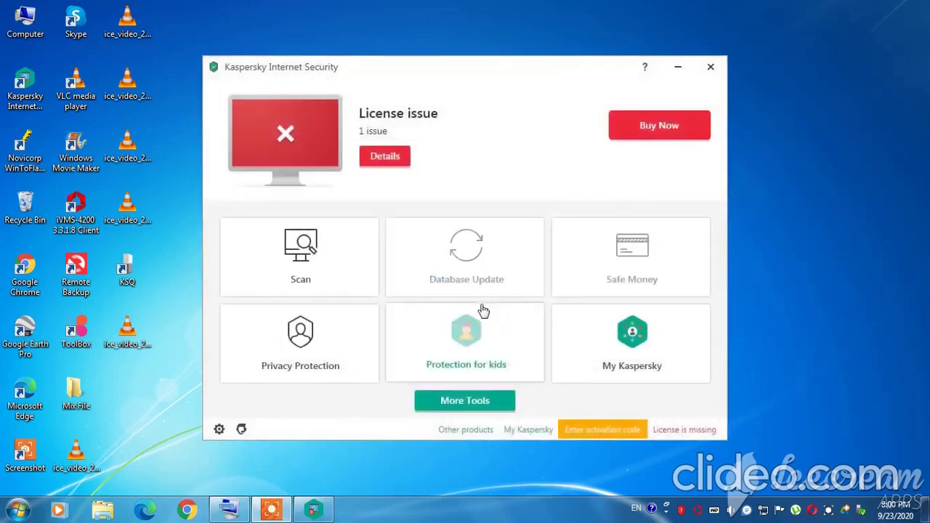
click(468, 266)
click(515, 317)
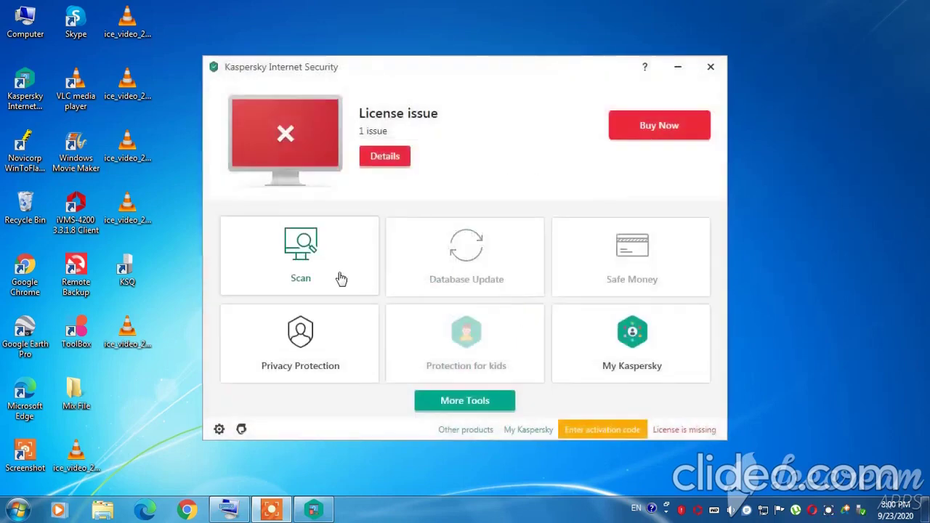
Start a Full Scan of the computer and look through the other available scan tasks.
click(317, 263)
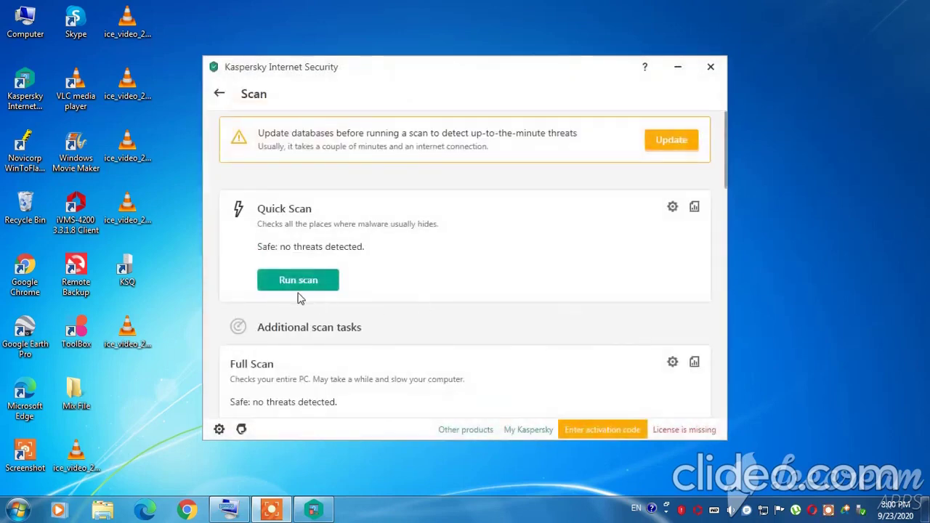
scroll(312, 313, down, 2)
click(276, 349)
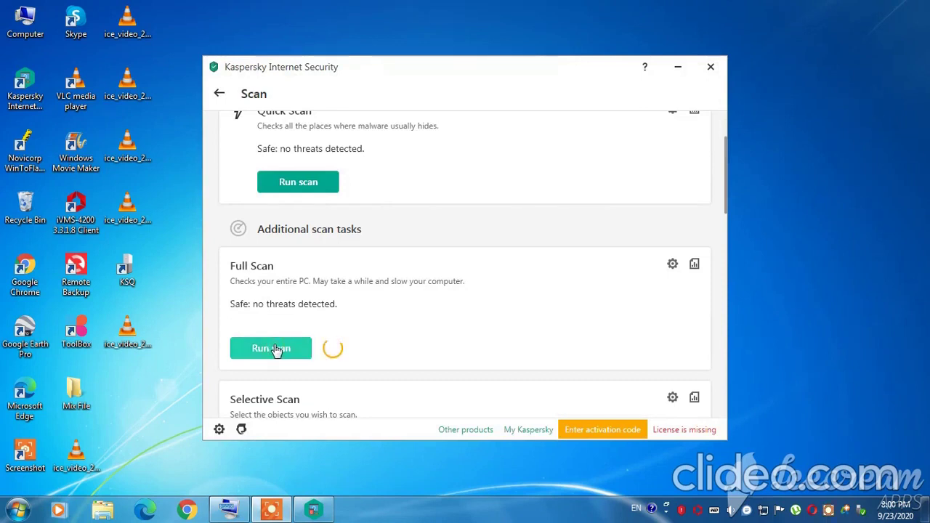
scroll(519, 374, up, 2)
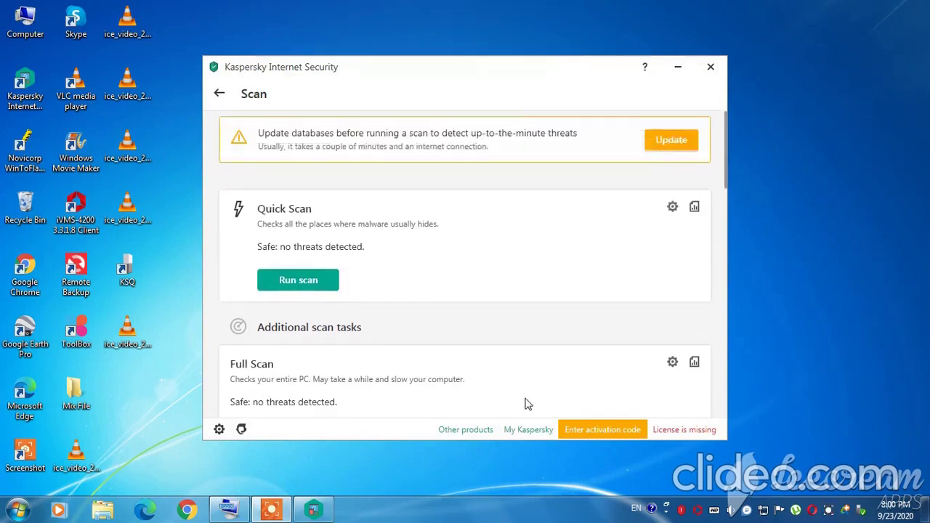
scroll(526, 398, down, 1)
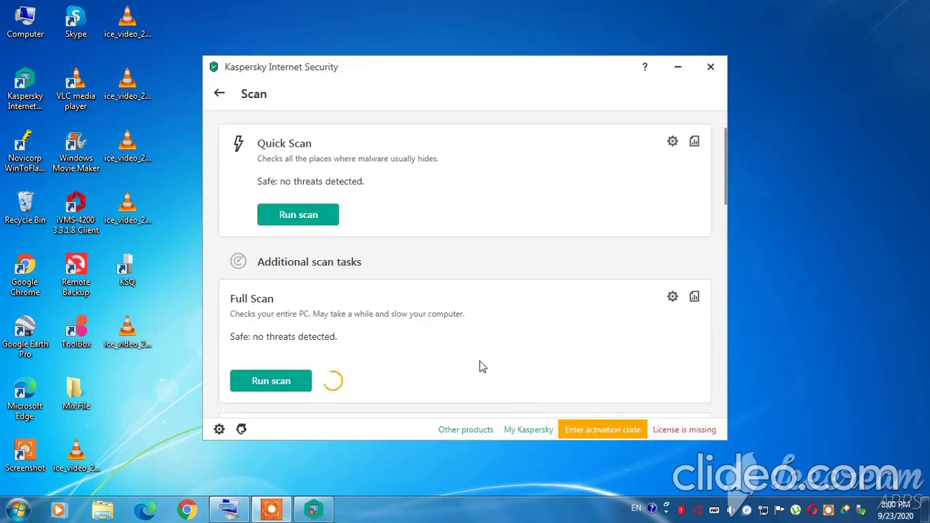
scroll(371, 371, down, 1)
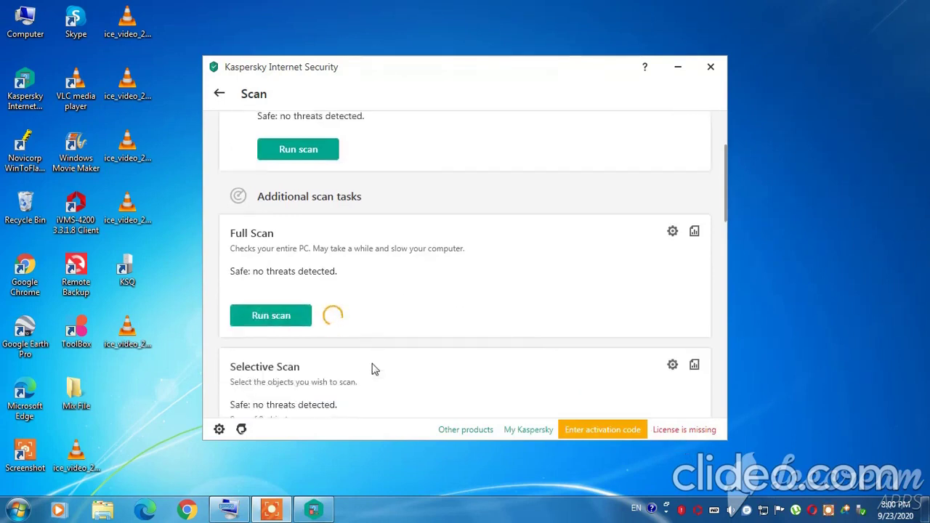
scroll(371, 369, down, 2)
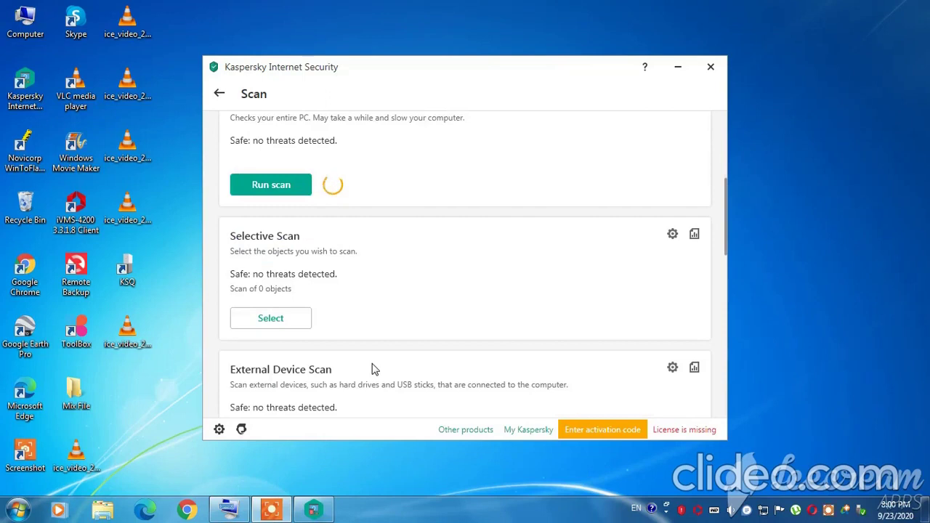
scroll(372, 369, up, 2)
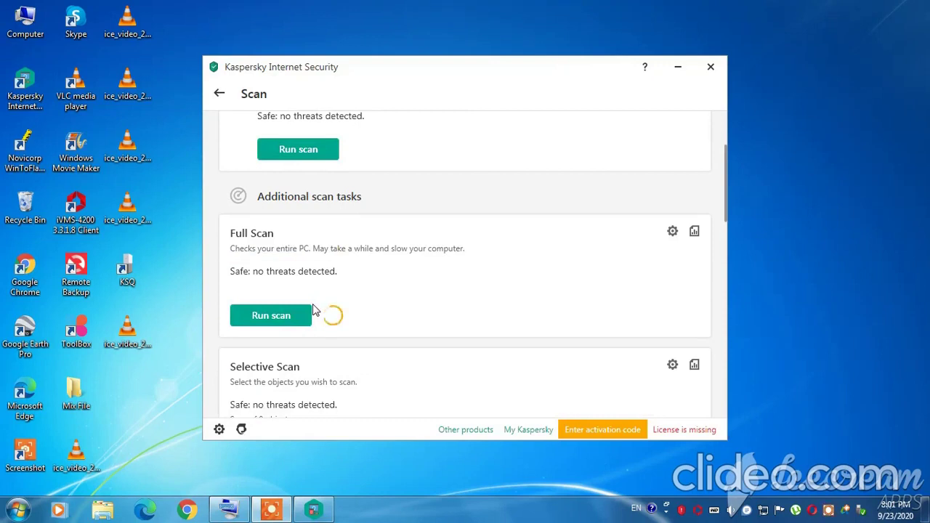
right_click(796, 236)
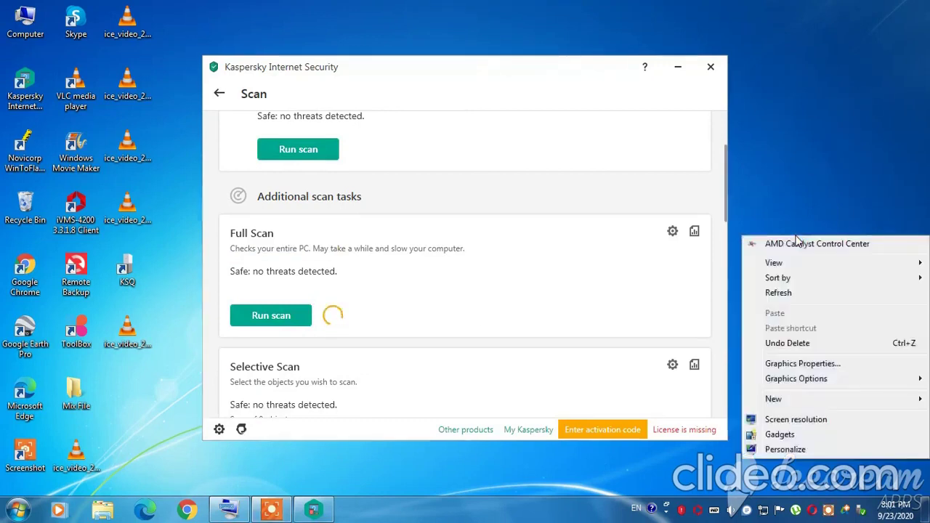
click(779, 293)
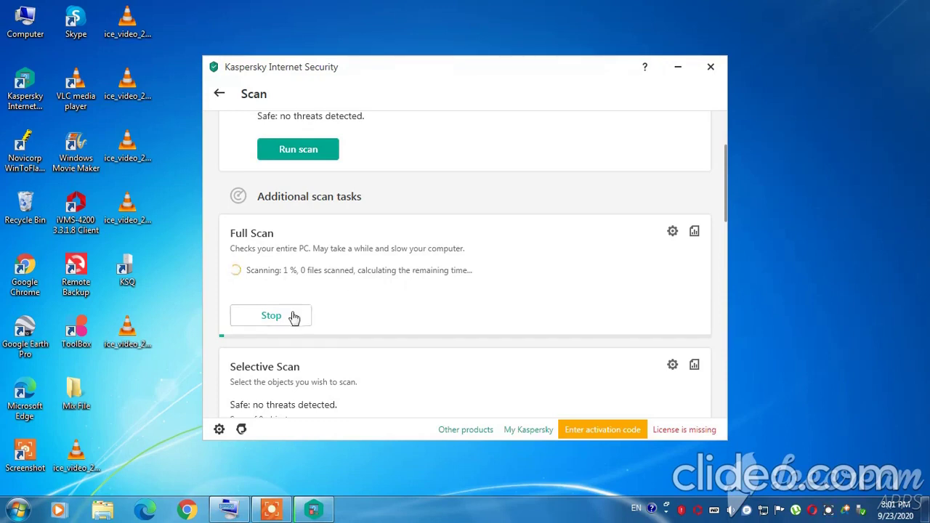
right_click(784, 201)
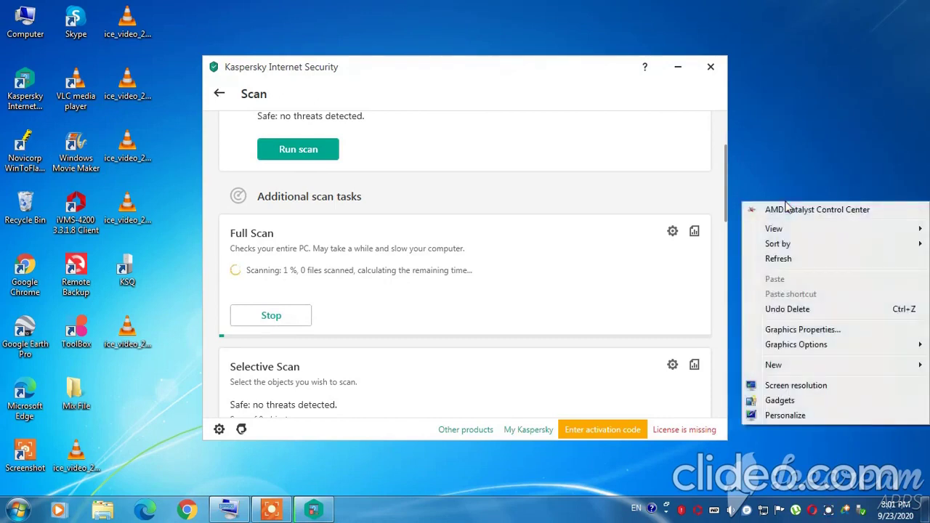
click(789, 263)
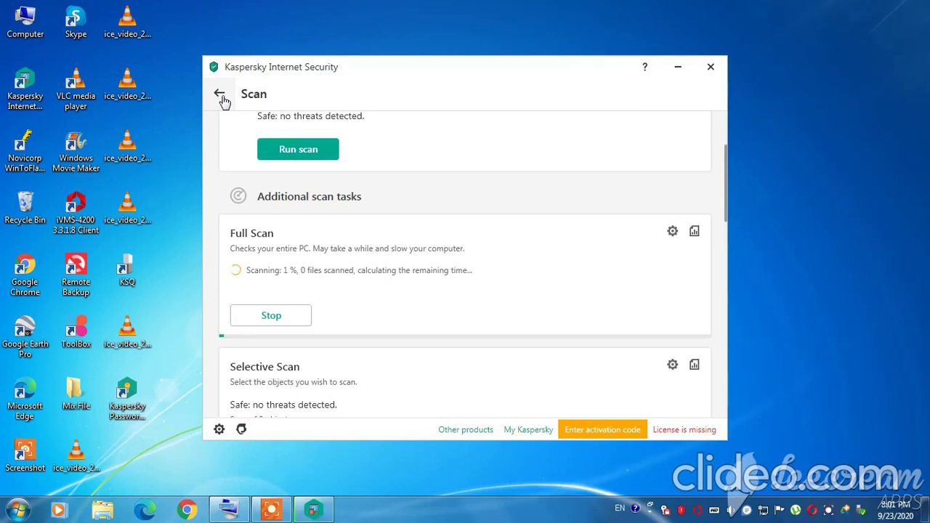
right_click(814, 309)
click(790, 144)
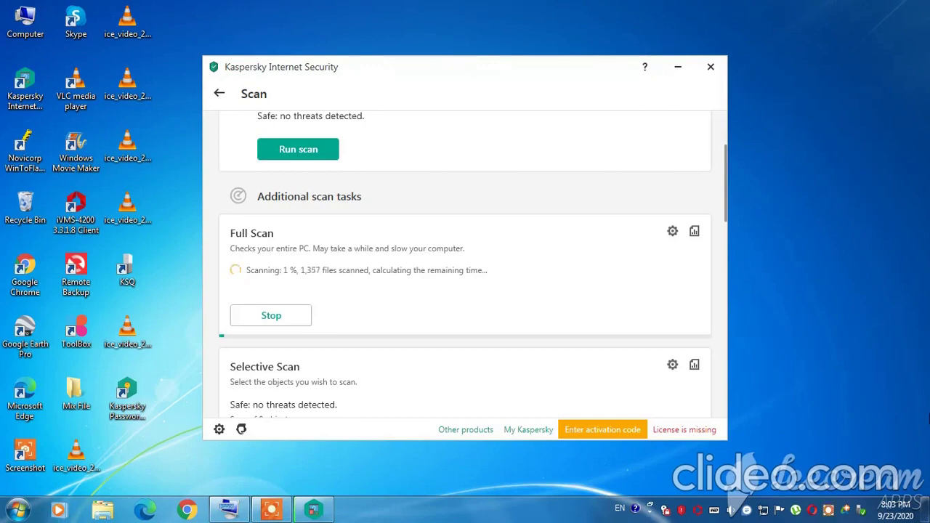
click(725, 122)
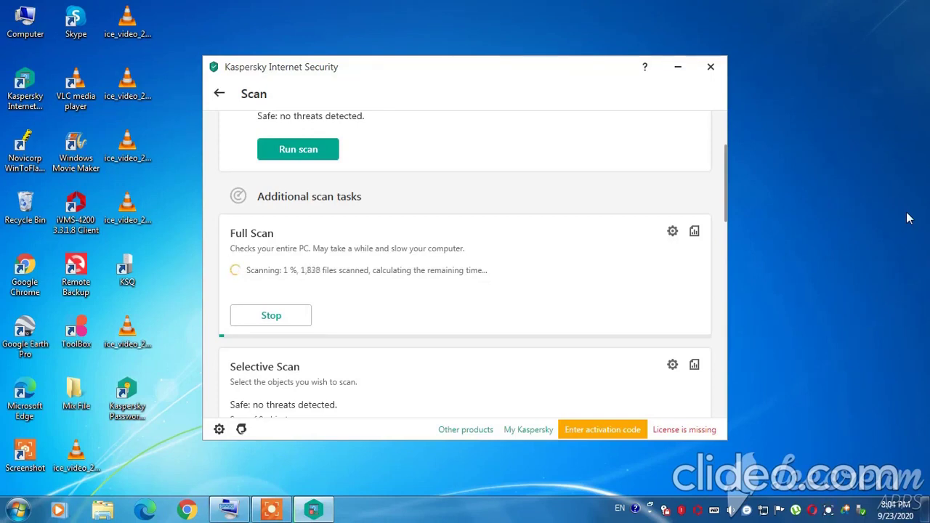
Leave the scan page, view the licence issue details in the Notification Center, and return to the main window.
click(230, 94)
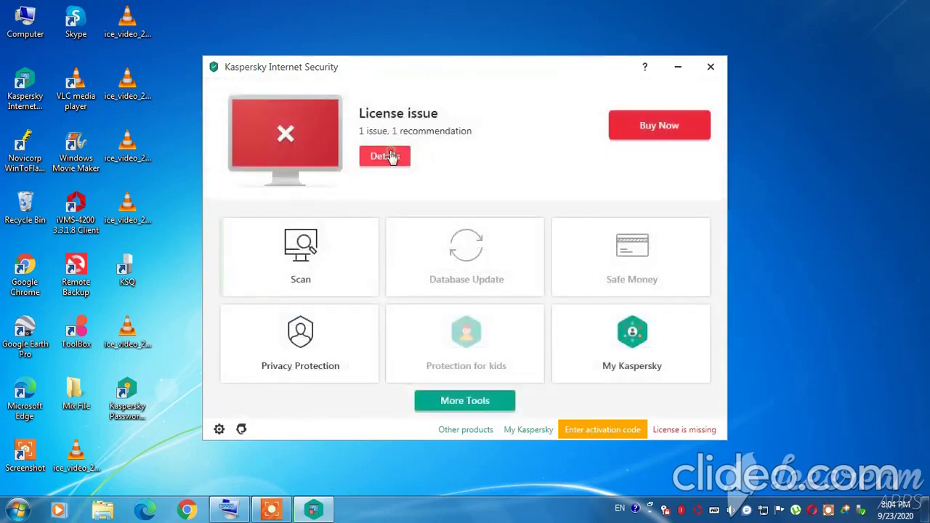
click(391, 157)
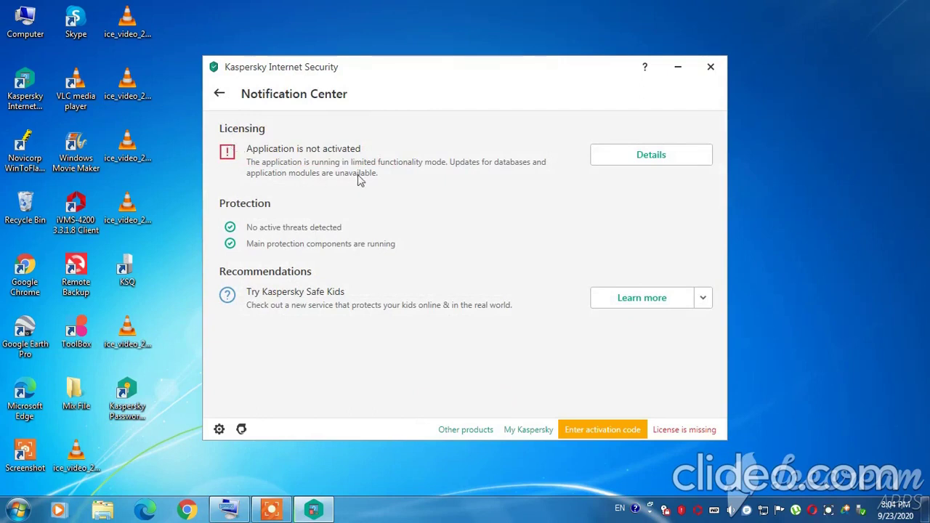
click(220, 93)
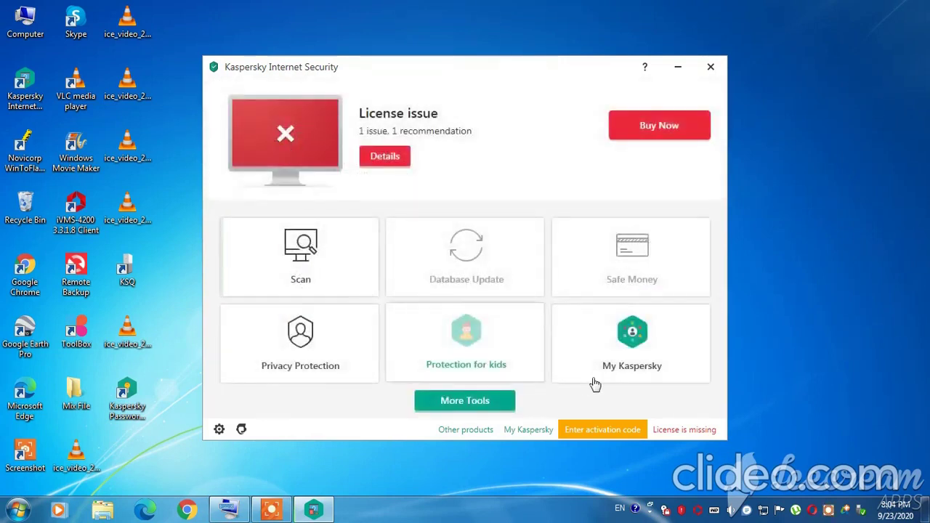
View the My Kaspersky sign-in page, open the other products web page, and close the browser window it opens.
click(532, 430)
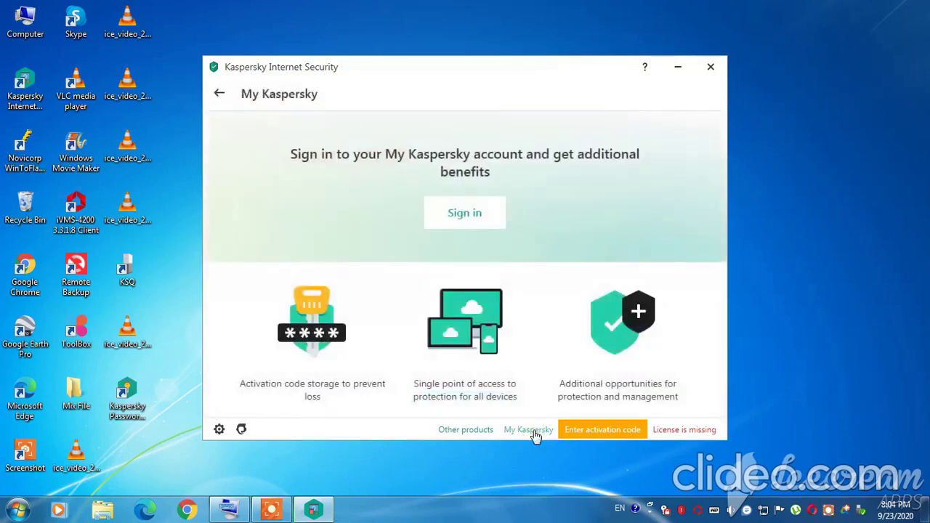
click(471, 431)
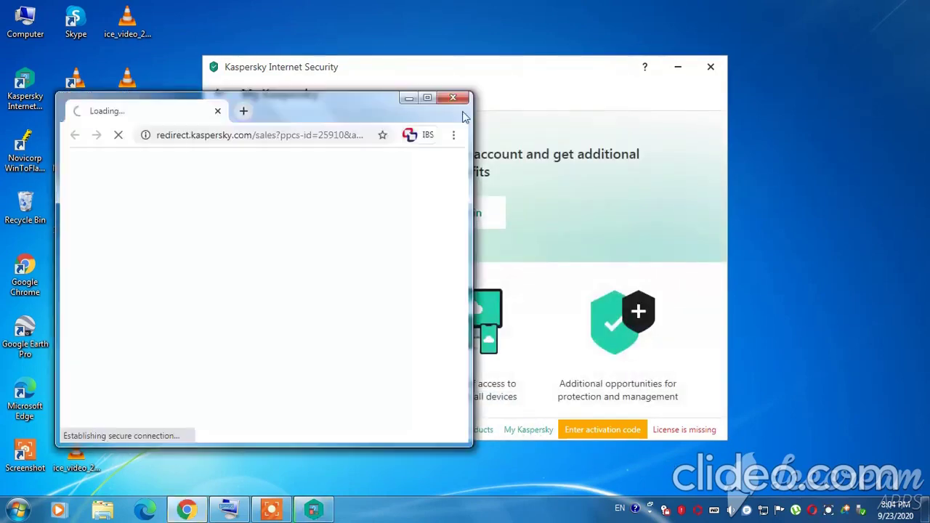
click(453, 99)
click(221, 93)
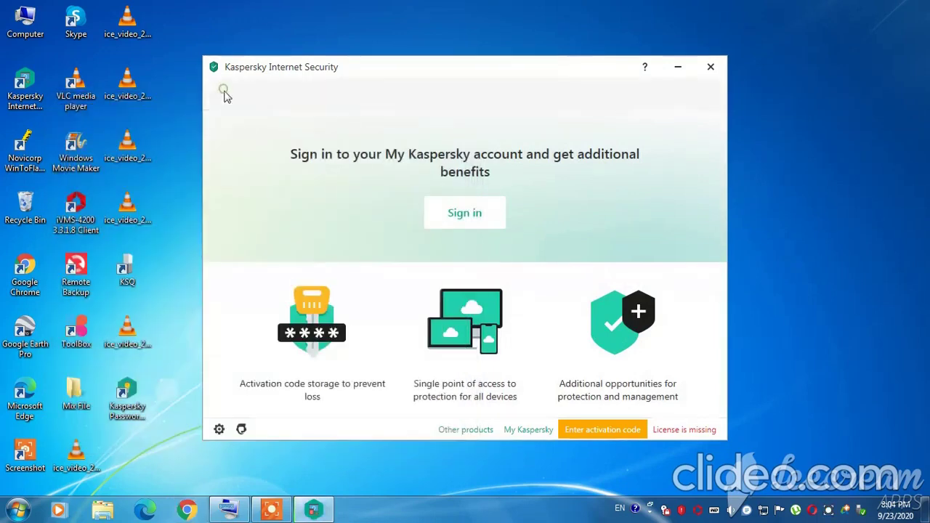
View the Licensing page for the missing licence and return to the main window.
click(670, 432)
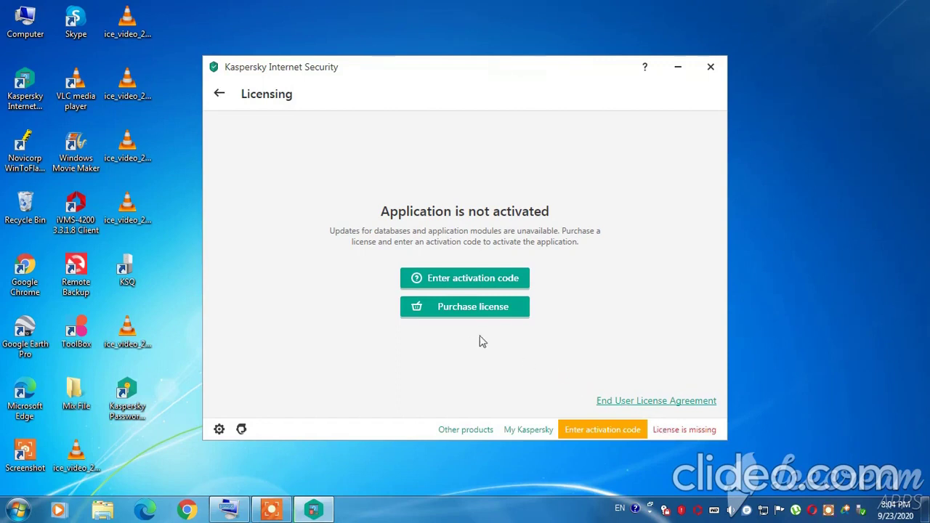
click(224, 95)
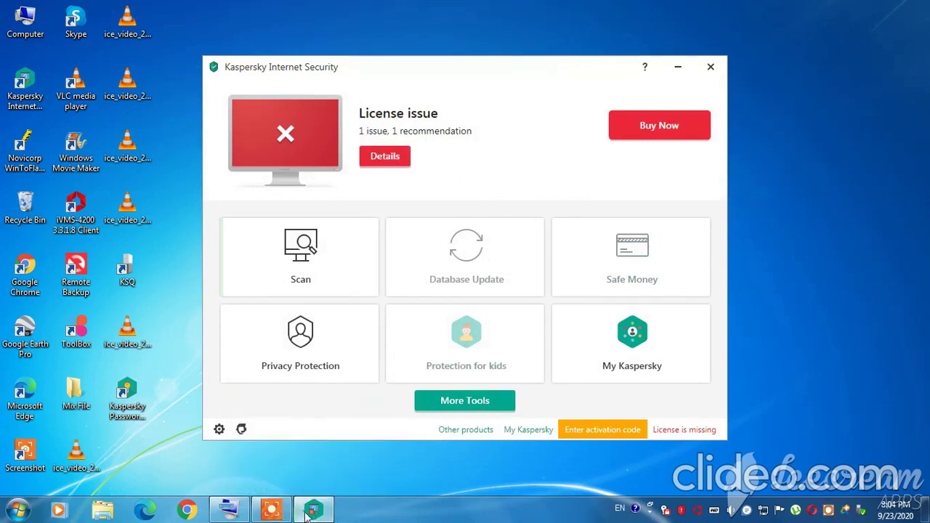
mouse_move(278, 516)
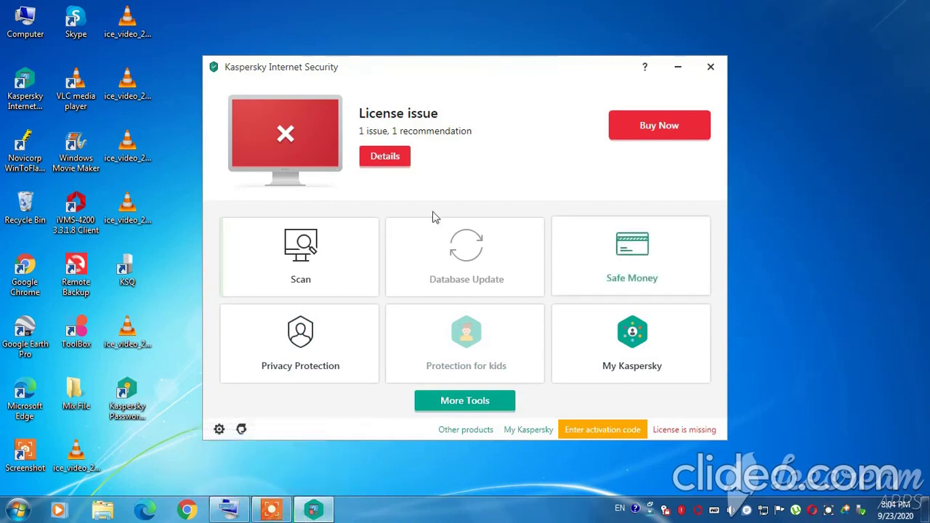
Check the progress of the running Full Scan and return to the main window.
click(339, 278)
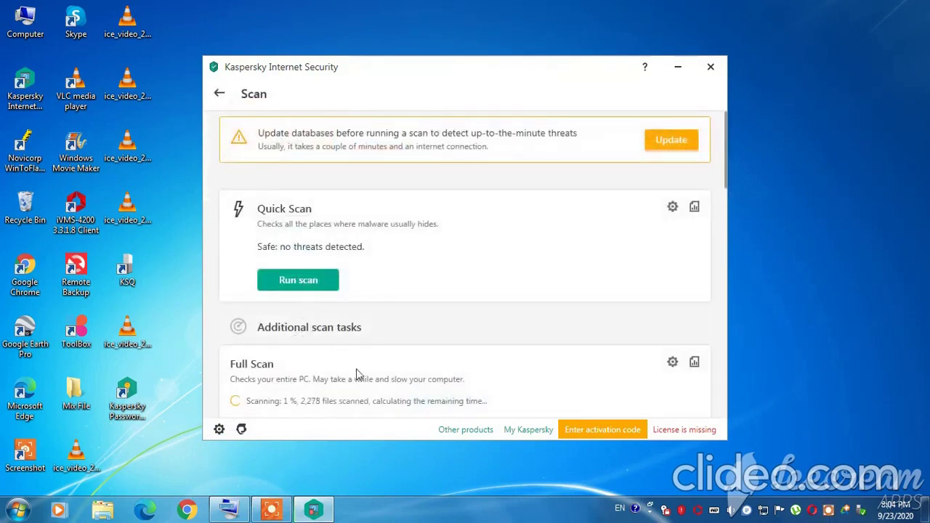
scroll(356, 374, down, 1)
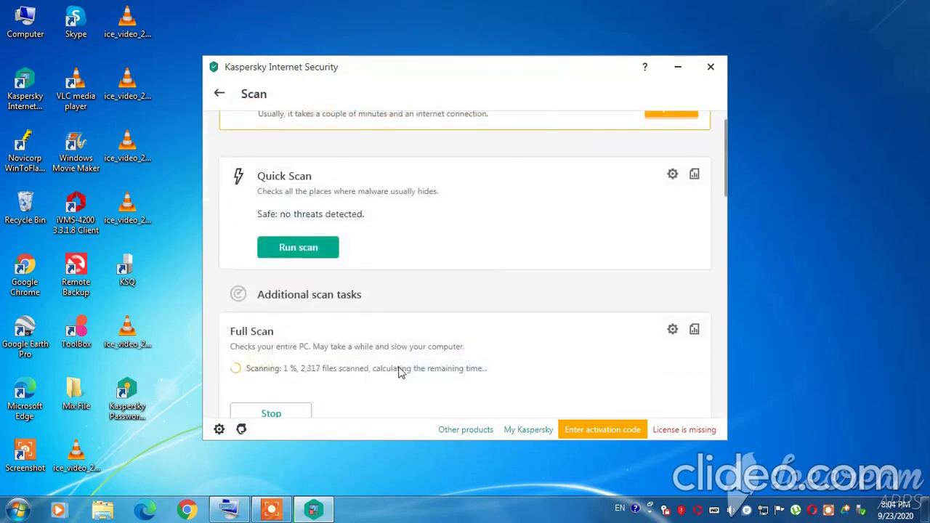
scroll(485, 382, down, 1)
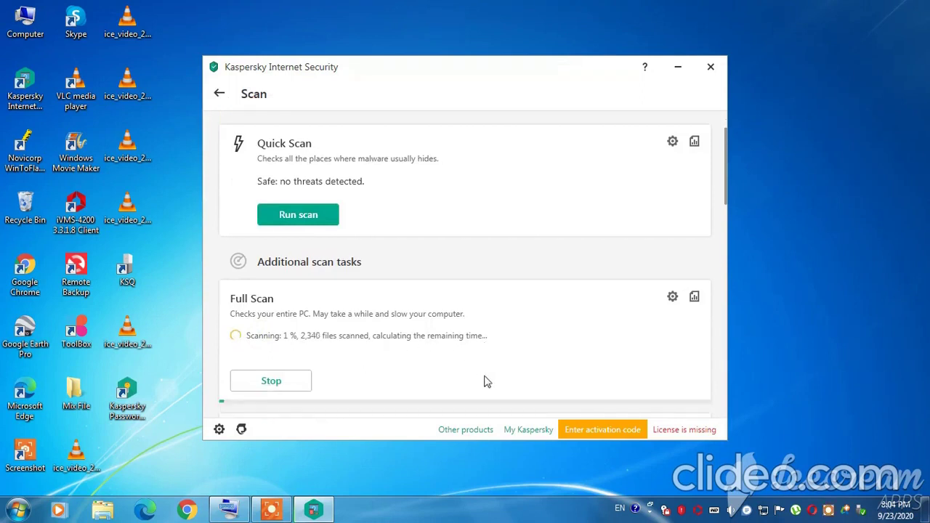
scroll(487, 383, down, 1)
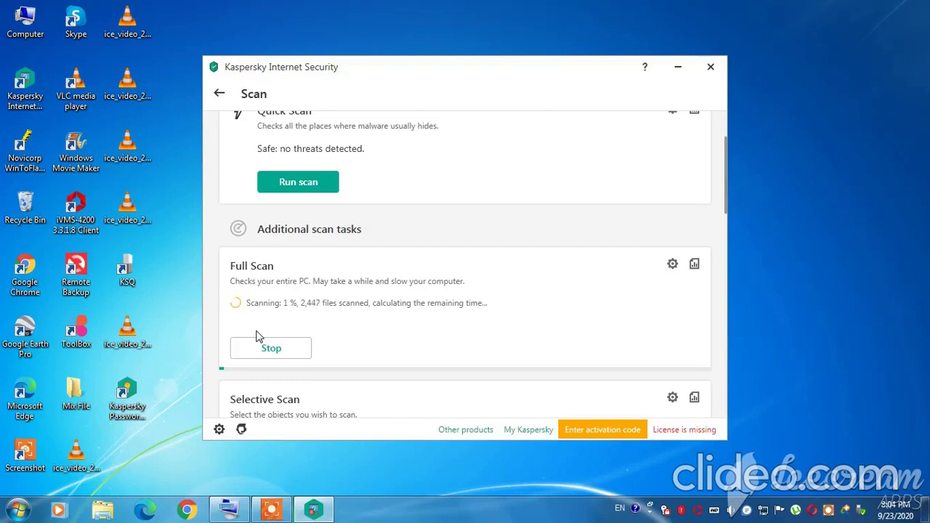
click(219, 93)
Try the database update once more and cancel the notice about the missing licence.
click(432, 268)
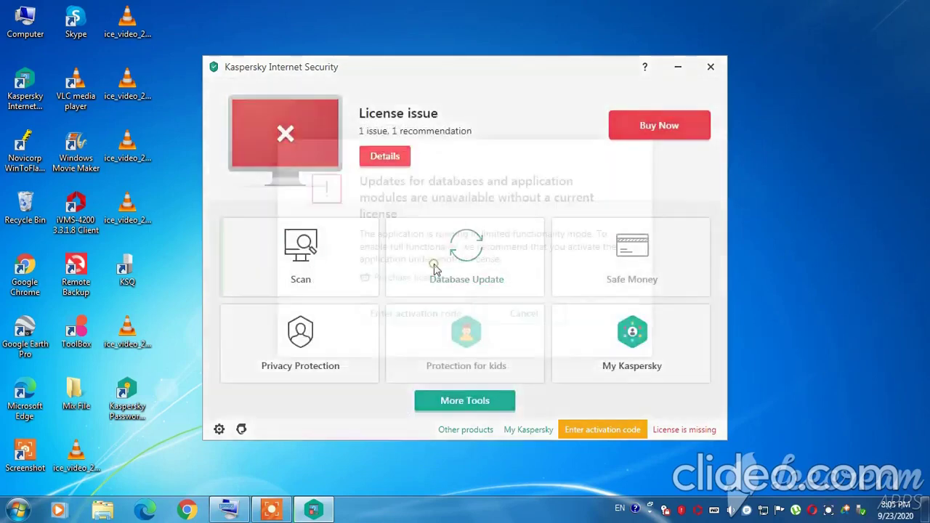
click(543, 314)
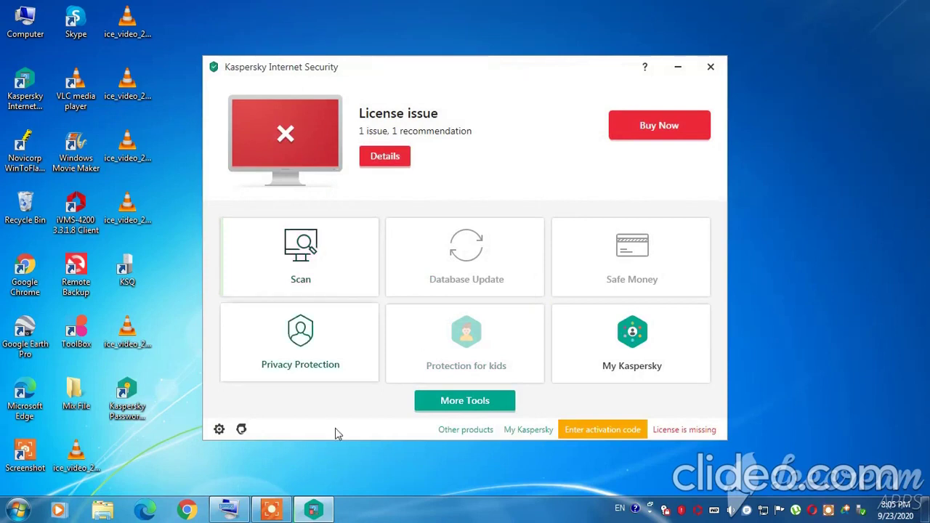
mouse_move(271, 512)
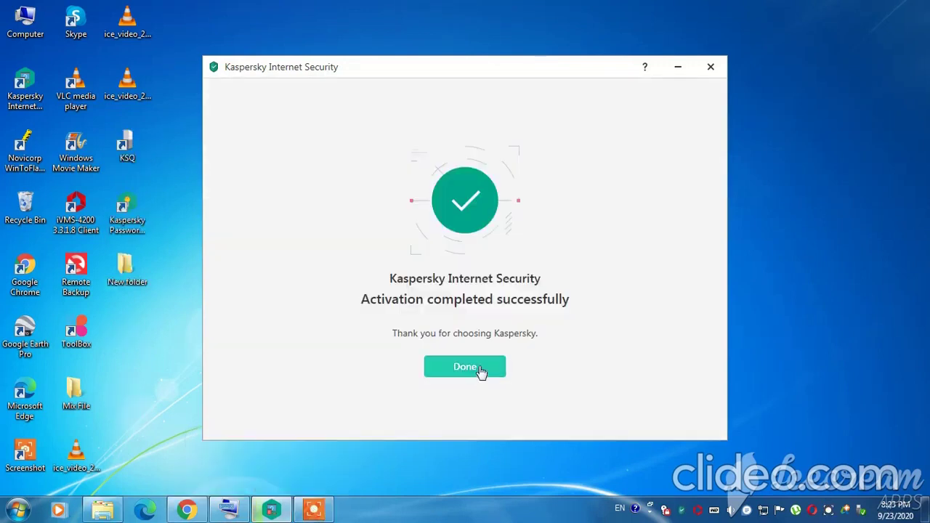
Finish the completed activation and run an update of the databases and application modules.
click(480, 370)
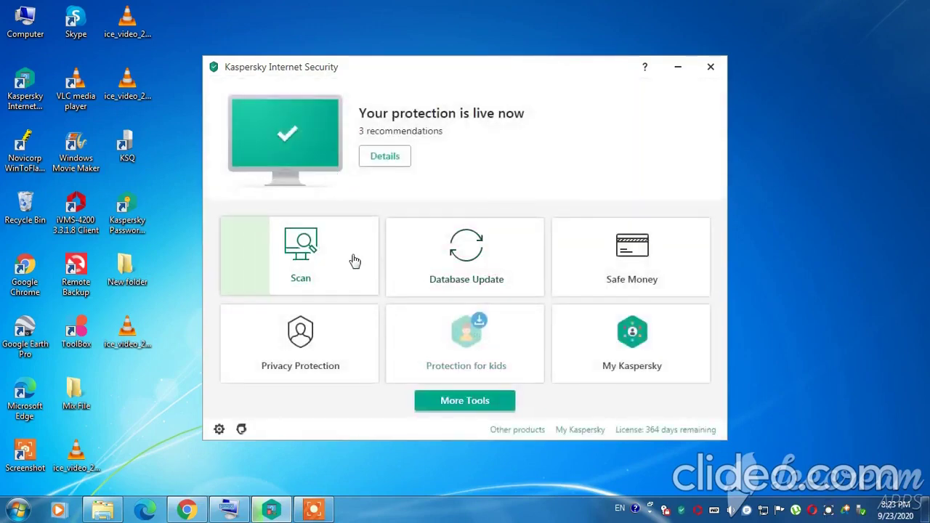
click(473, 263)
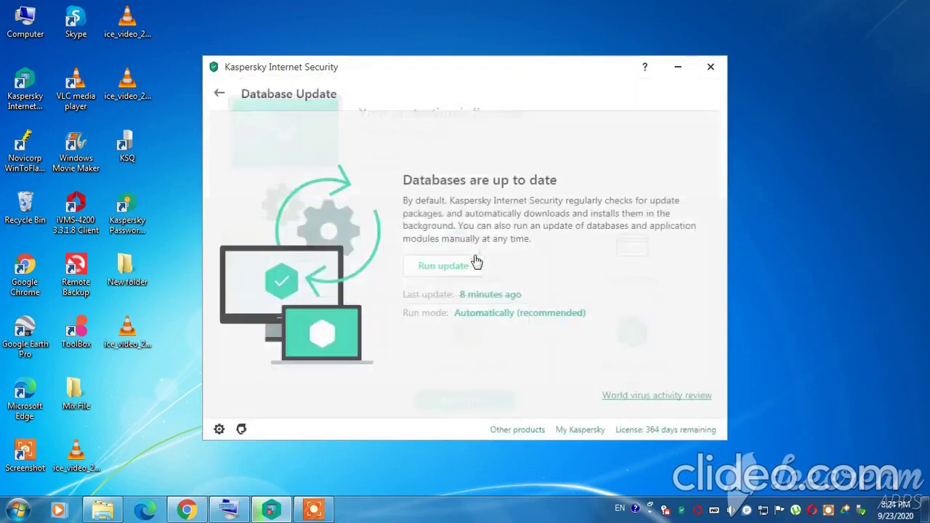
click(452, 268)
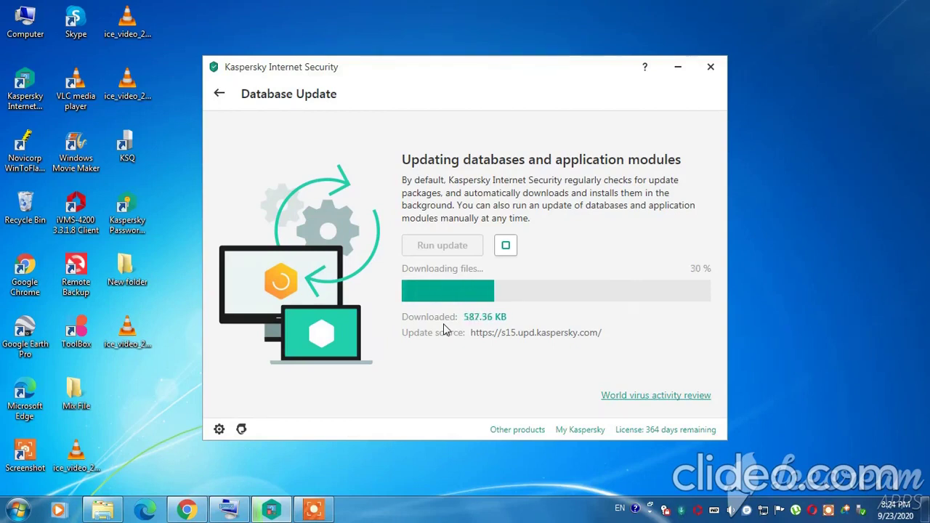
right_click(867, 203)
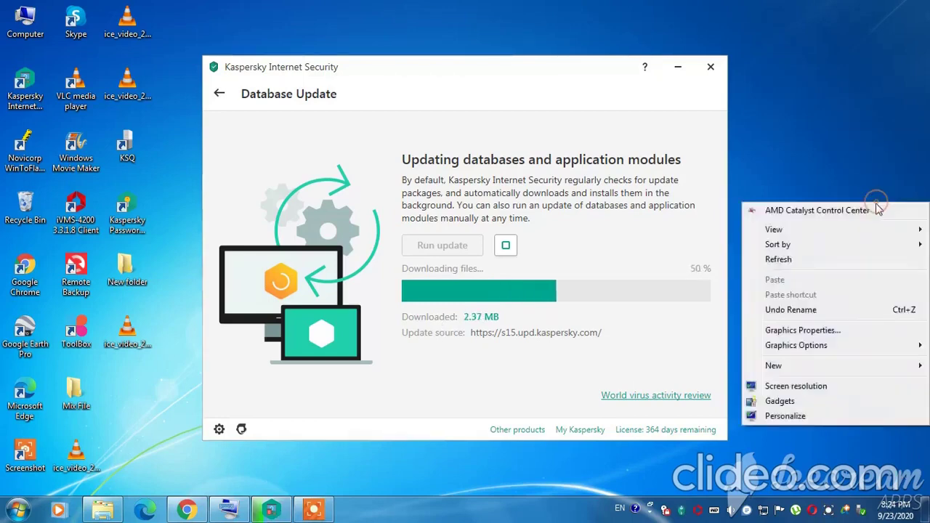
click(854, 259)
right_click(836, 199)
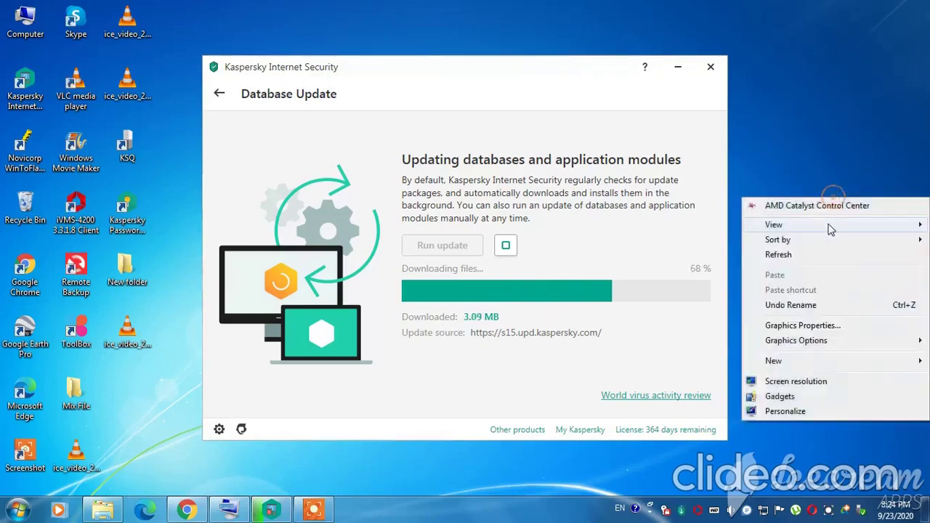
click(831, 255)
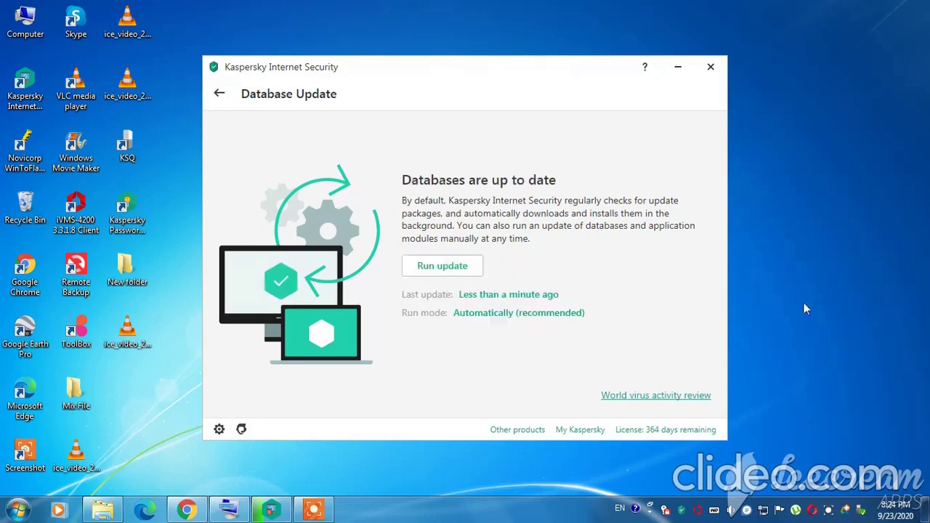
Stop the running Full Scan on the Scan page and start a Quick Scan instead.
click(216, 94)
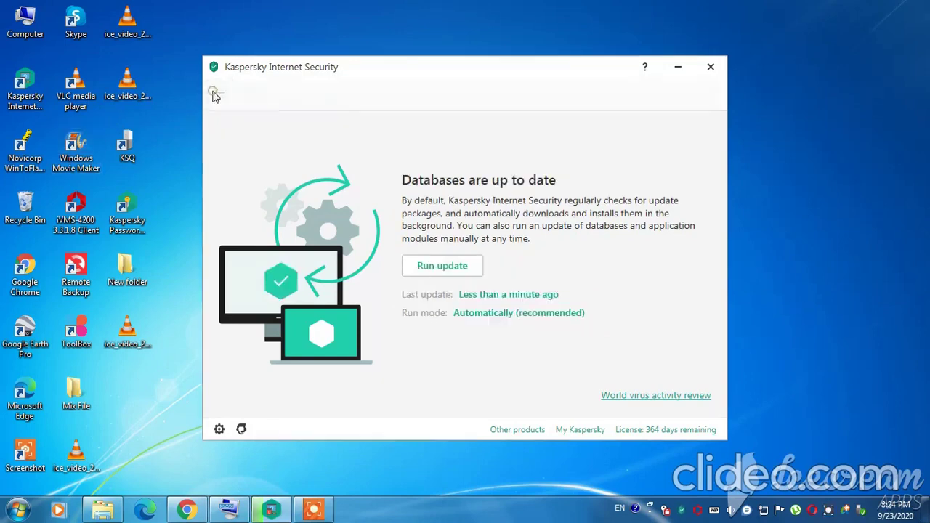
click(318, 268)
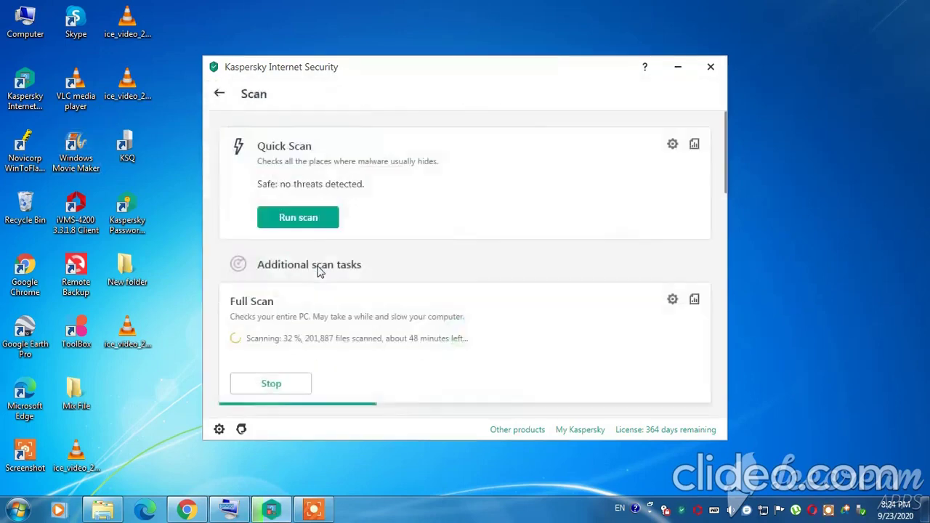
scroll(383, 341, down, 1)
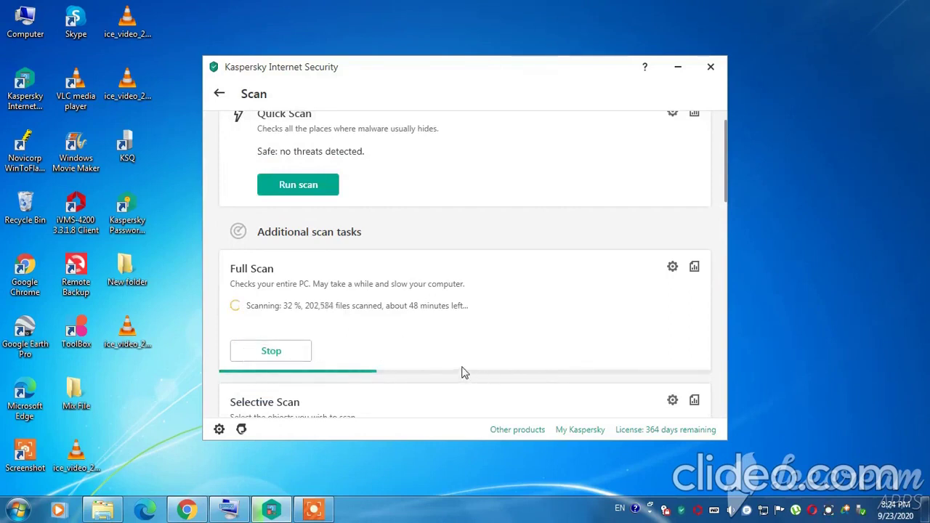
scroll(458, 353, up, 1)
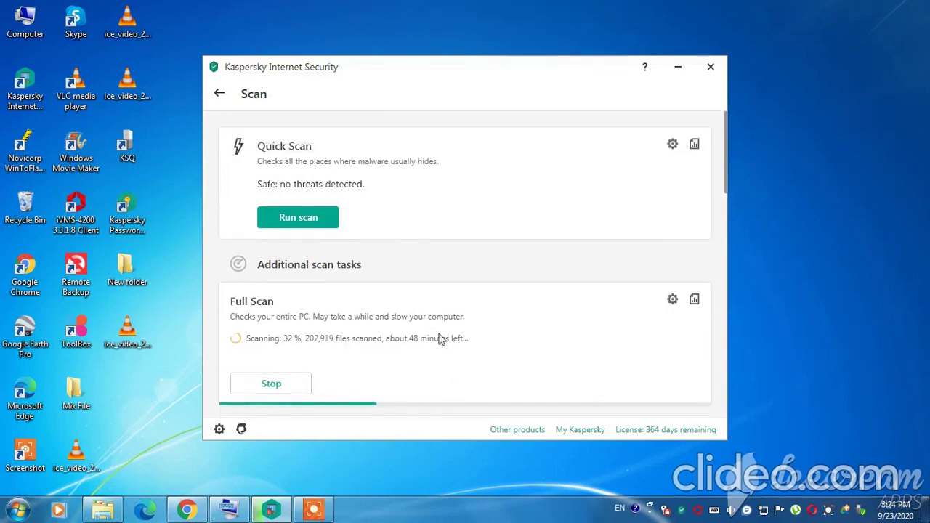
scroll(421, 330, down, 2)
click(267, 317)
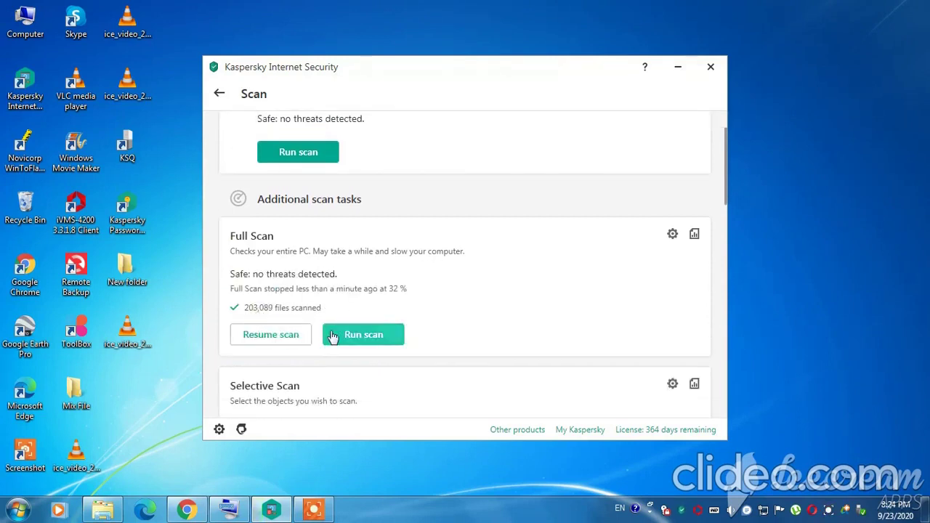
scroll(329, 333, up, 2)
click(300, 218)
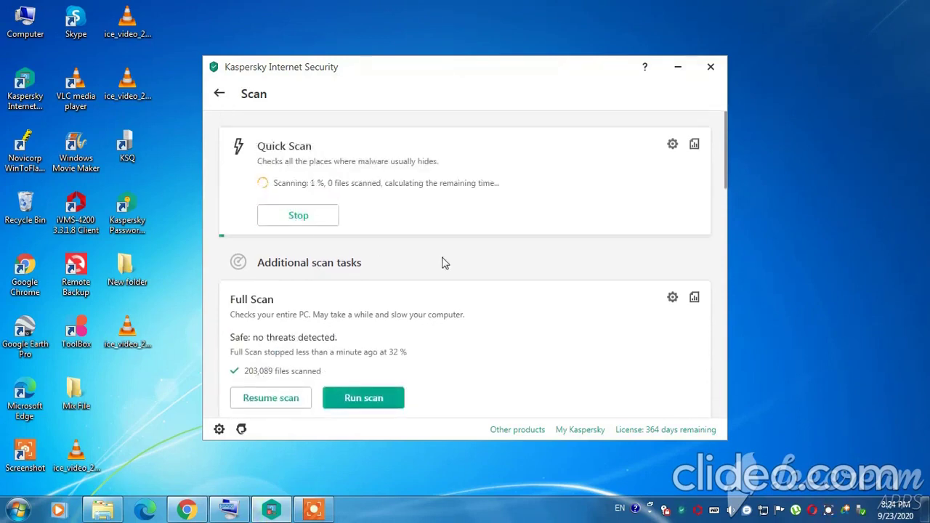
right_click(785, 184)
click(812, 245)
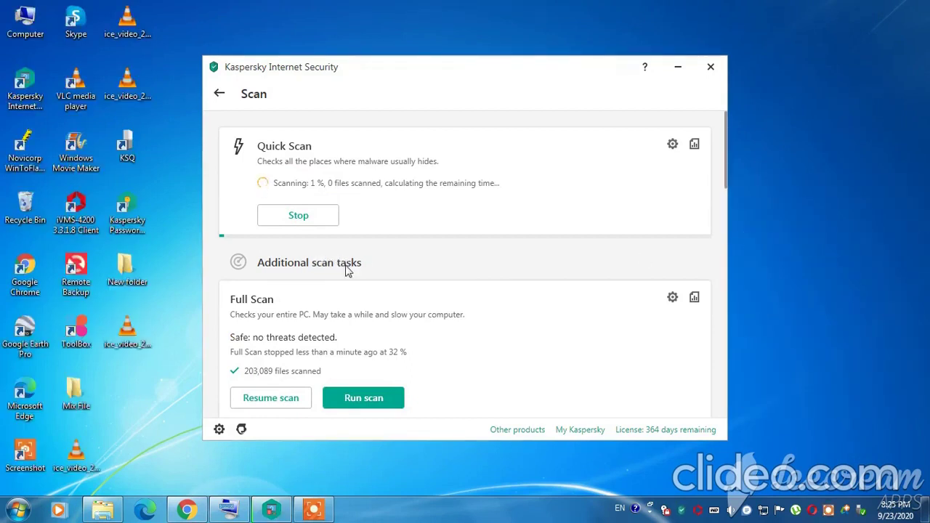
View the Licensing page and its activation code entry form without entering a code, and return to the Scan page.
click(685, 430)
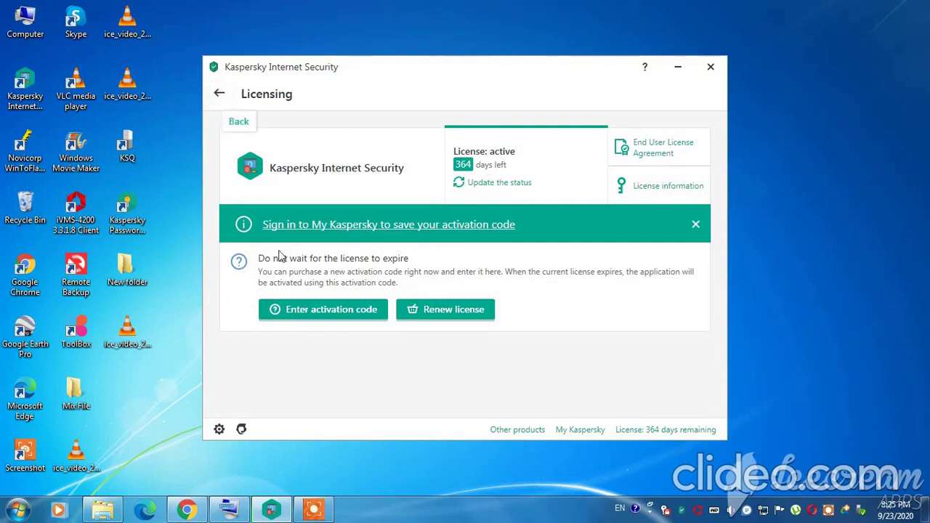
click(308, 312)
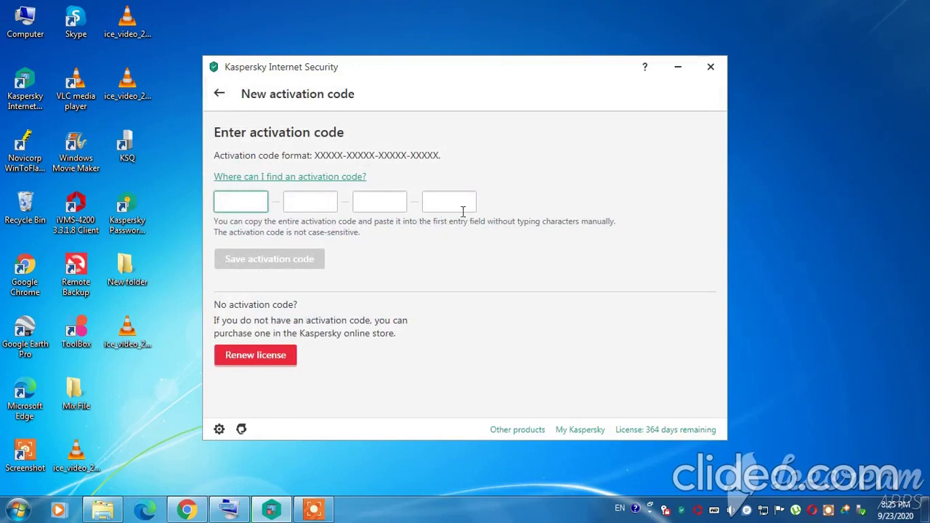
click(298, 200)
click(366, 200)
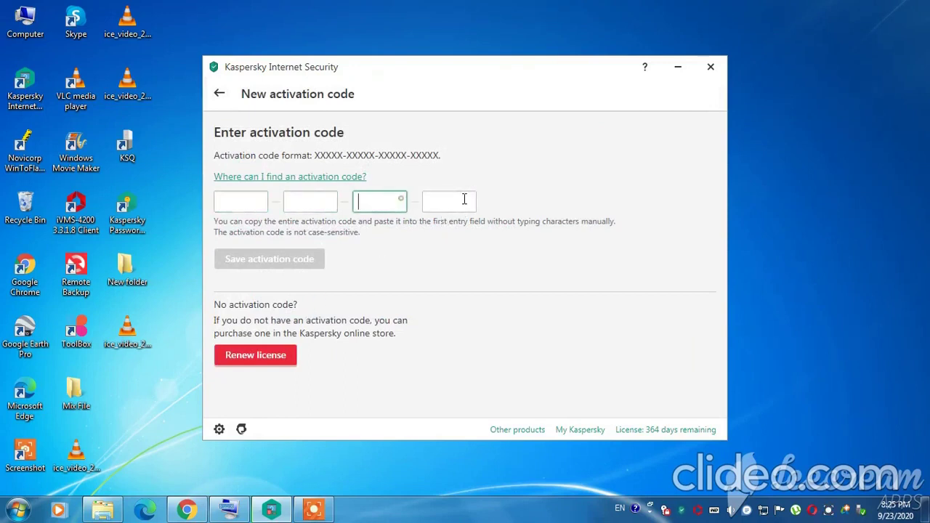
click(455, 198)
click(221, 96)
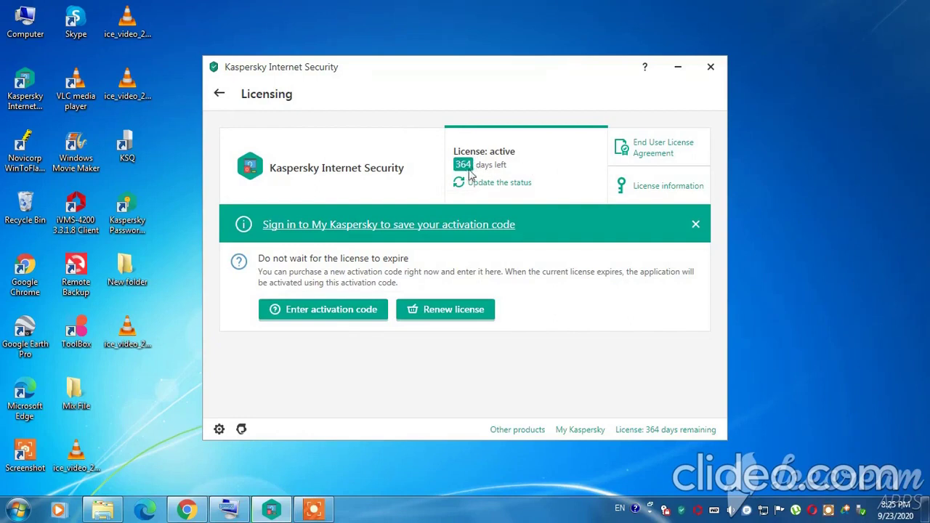
click(221, 94)
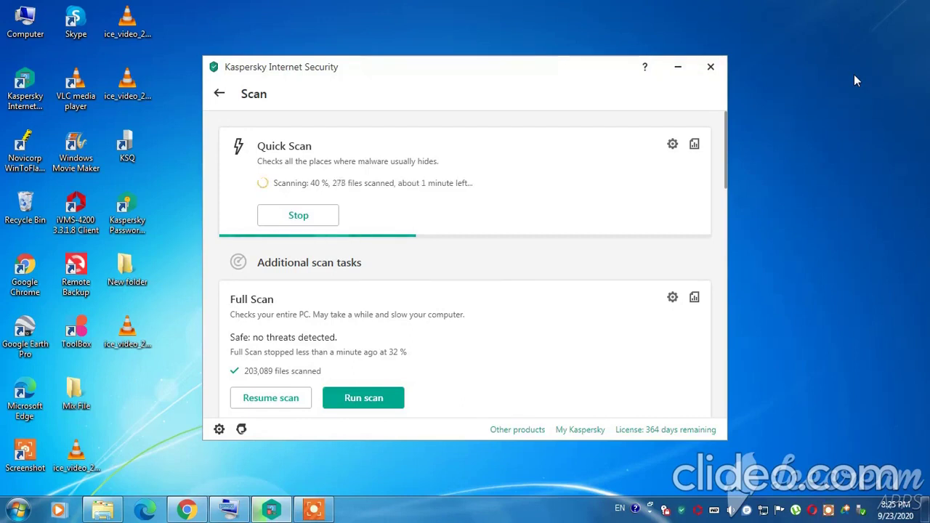
right_click(814, 130)
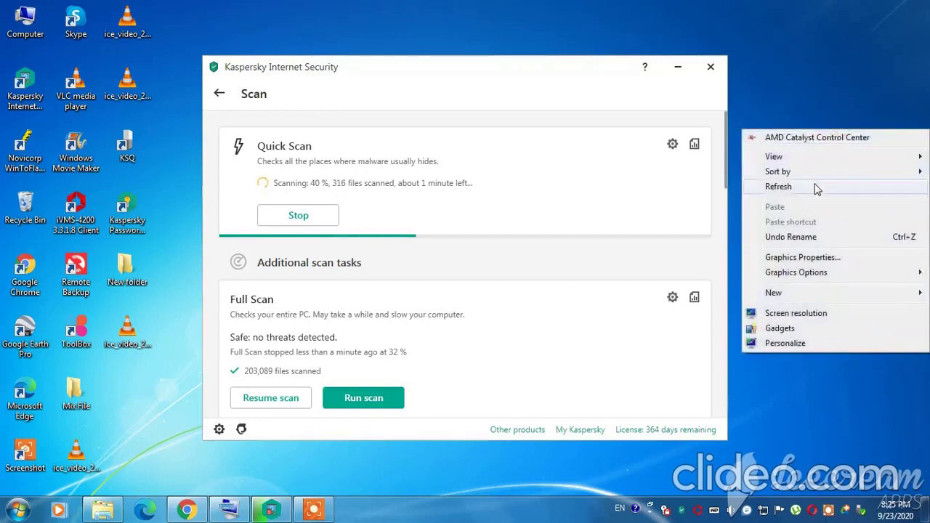
click(817, 188)
right_click(814, 90)
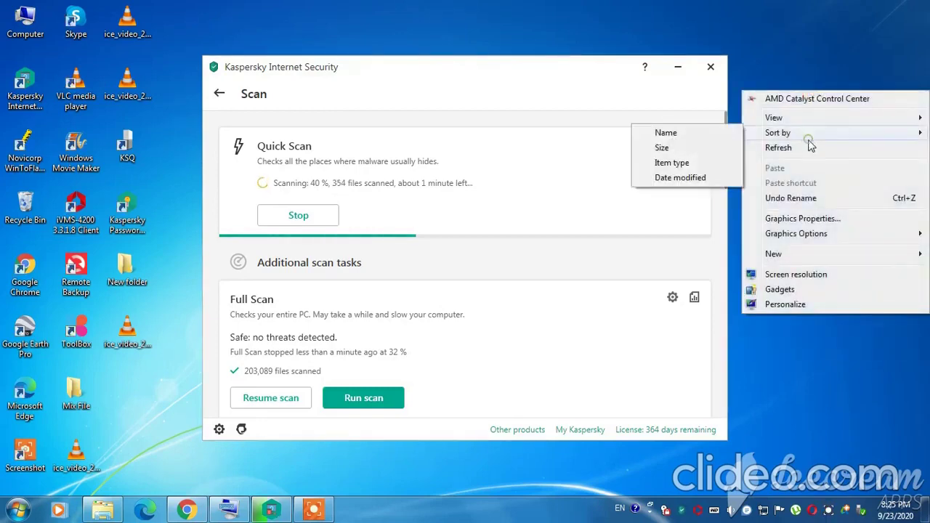
click(810, 147)
right_click(802, 124)
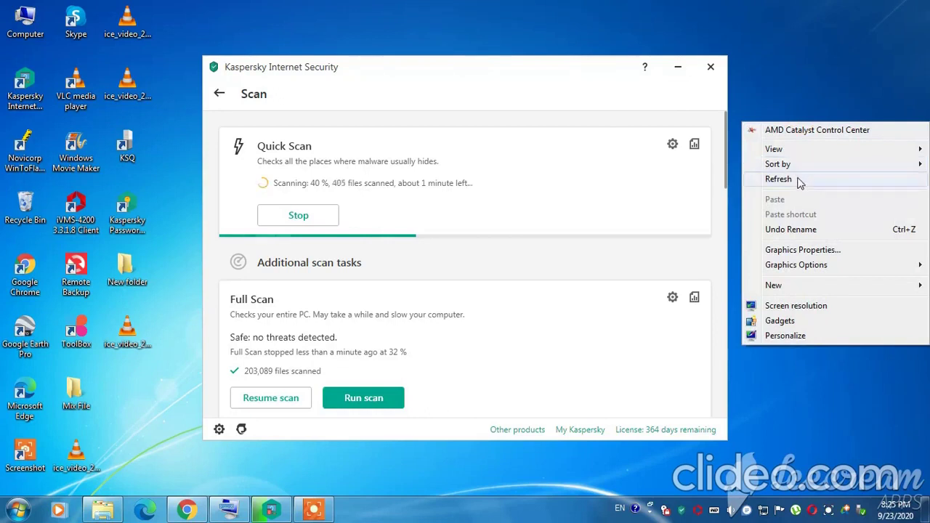
click(800, 180)
right_click(795, 117)
click(800, 173)
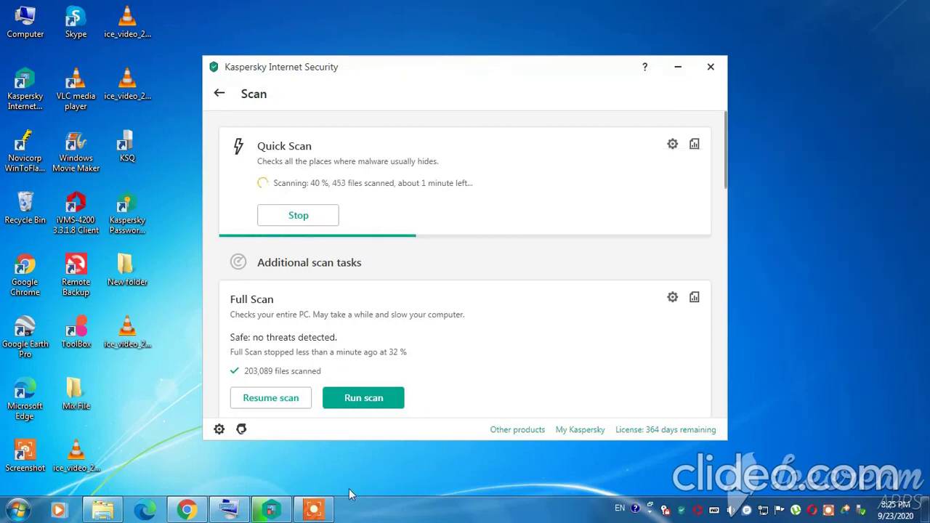
mouse_move(317, 514)
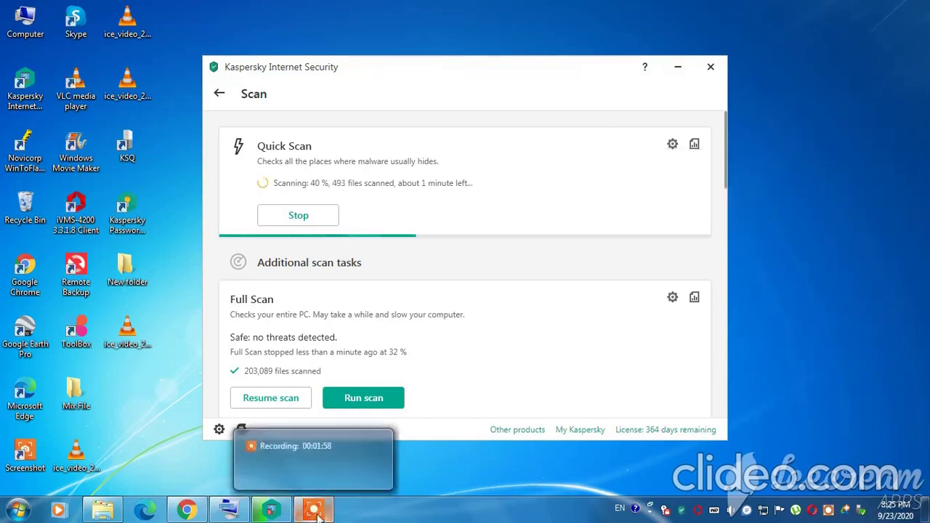
right_click(838, 164)
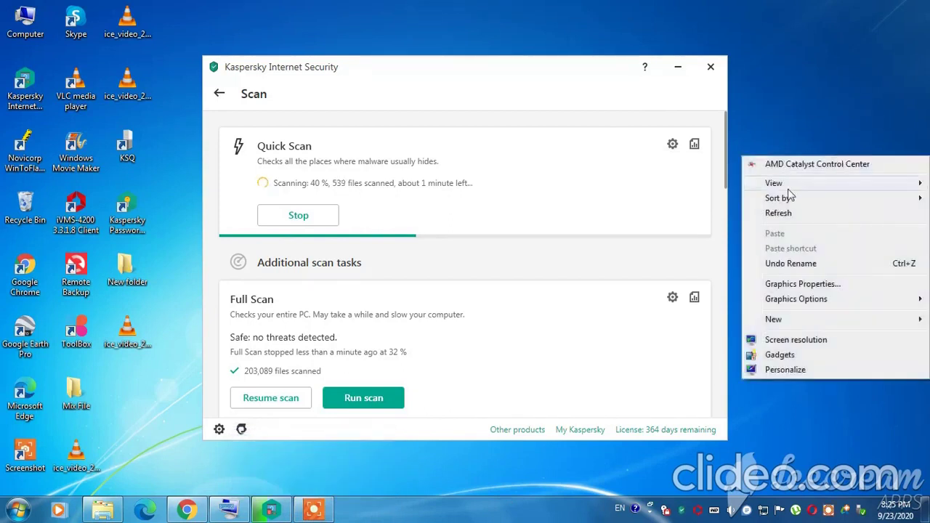
click(787, 216)
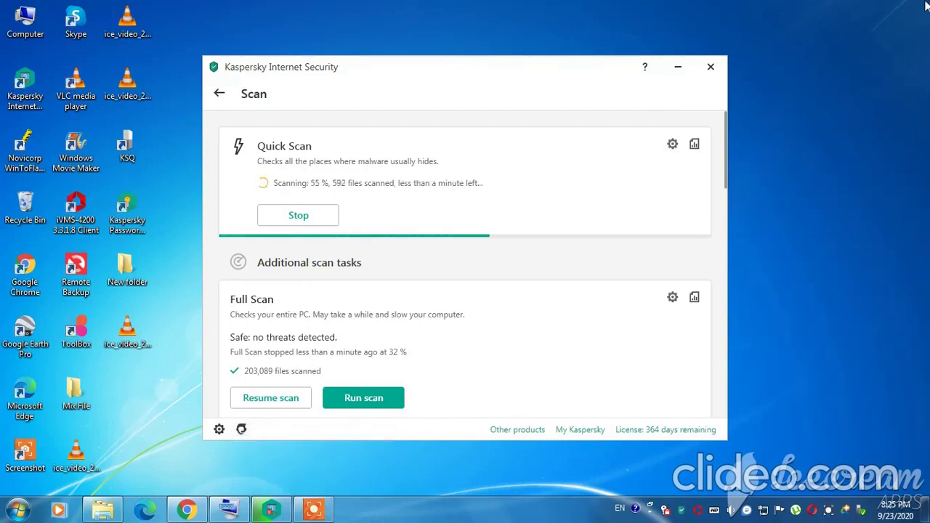
right_click(833, 157)
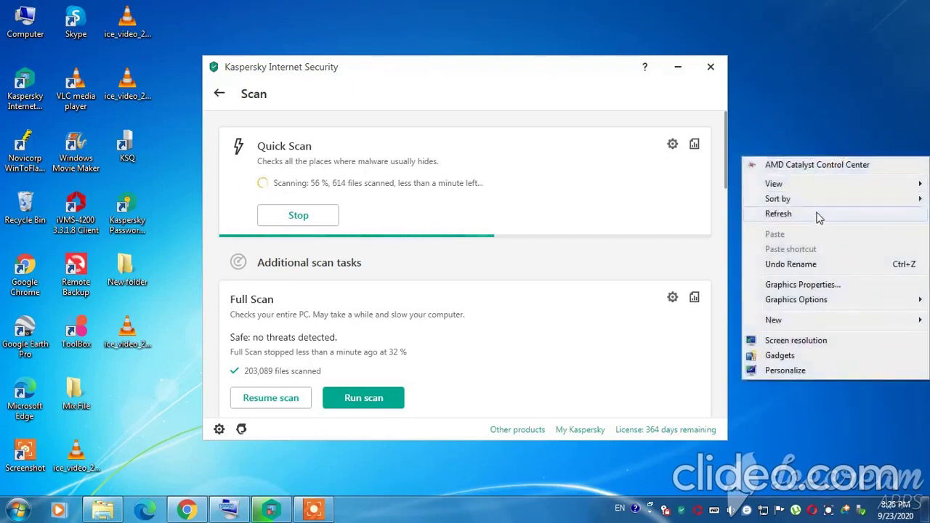
click(814, 211)
right_click(806, 154)
click(810, 211)
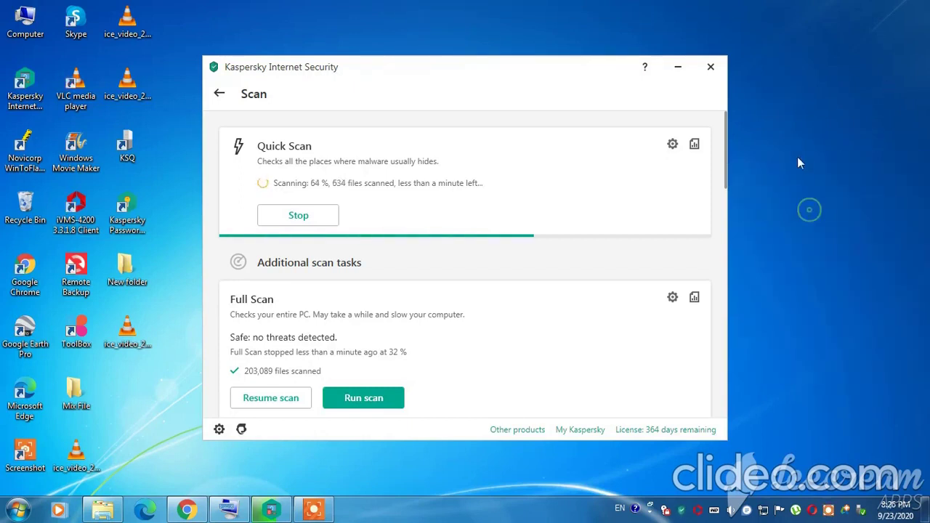
right_click(800, 147)
click(820, 204)
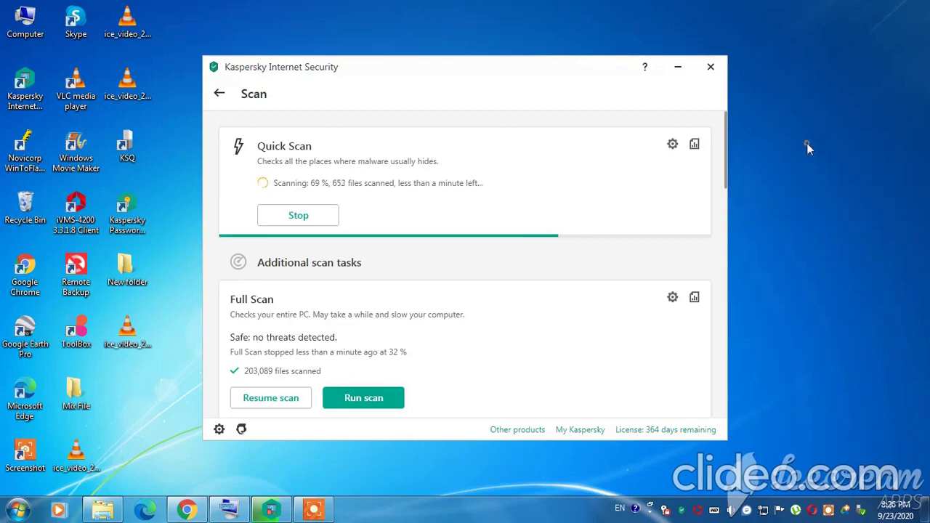
right_click(807, 144)
click(809, 208)
right_click(799, 146)
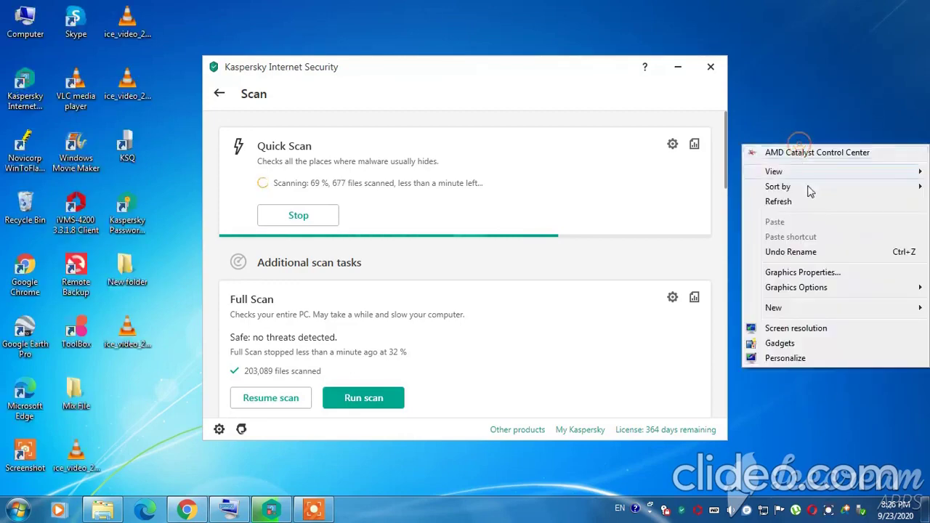
click(809, 205)
right_click(795, 128)
click(800, 179)
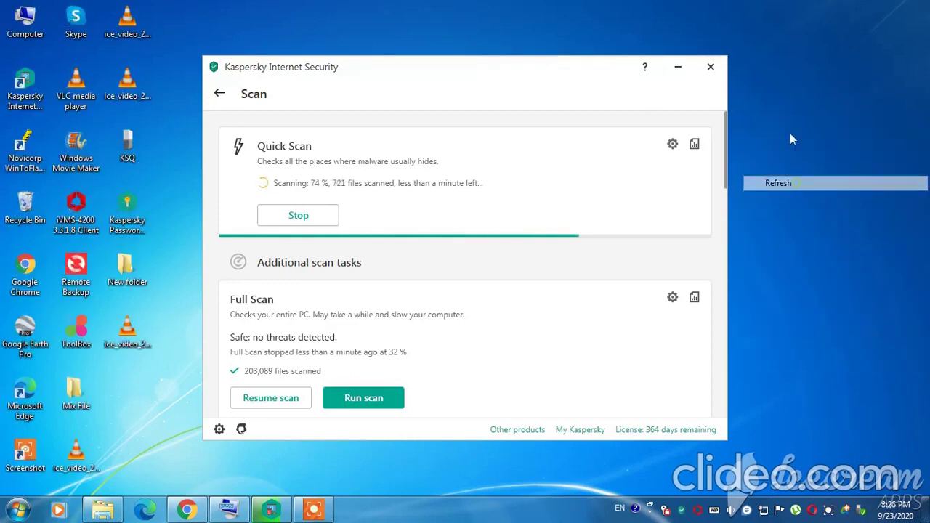
right_click(790, 122)
click(797, 179)
right_click(794, 141)
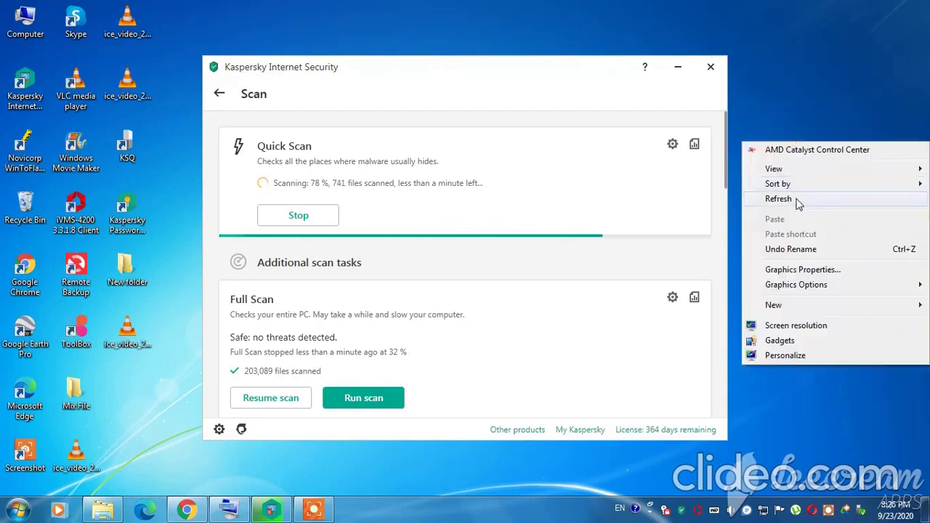
click(797, 197)
right_click(792, 128)
click(797, 185)
right_click(786, 118)
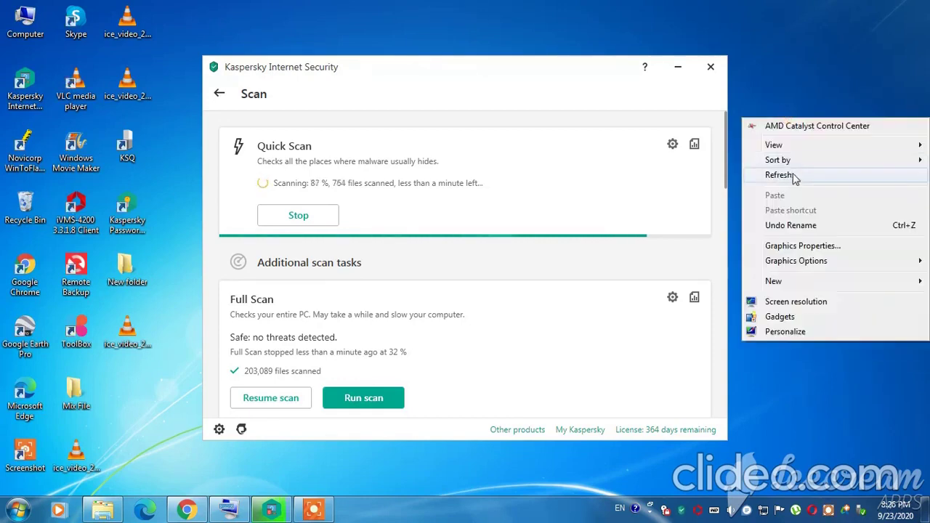
click(795, 178)
right_click(790, 107)
click(795, 165)
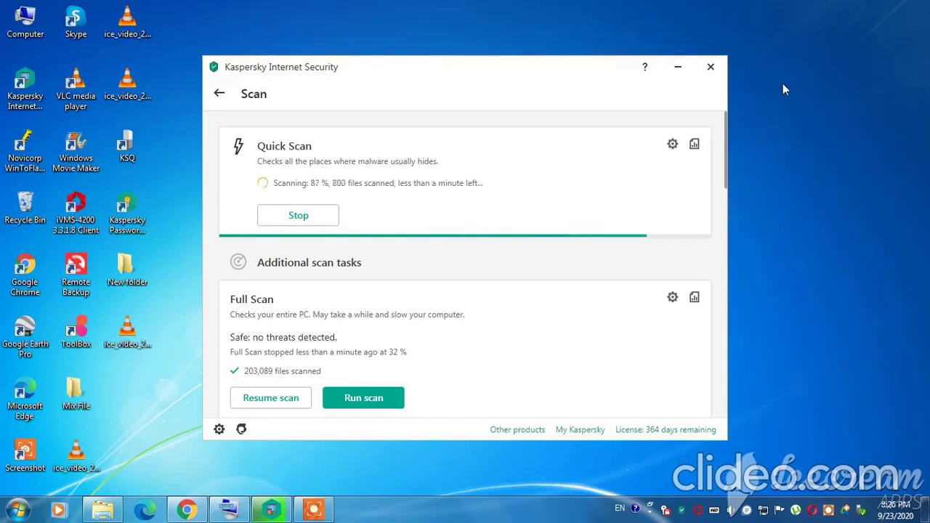
right_click(783, 83)
click(791, 141)
right_click(793, 70)
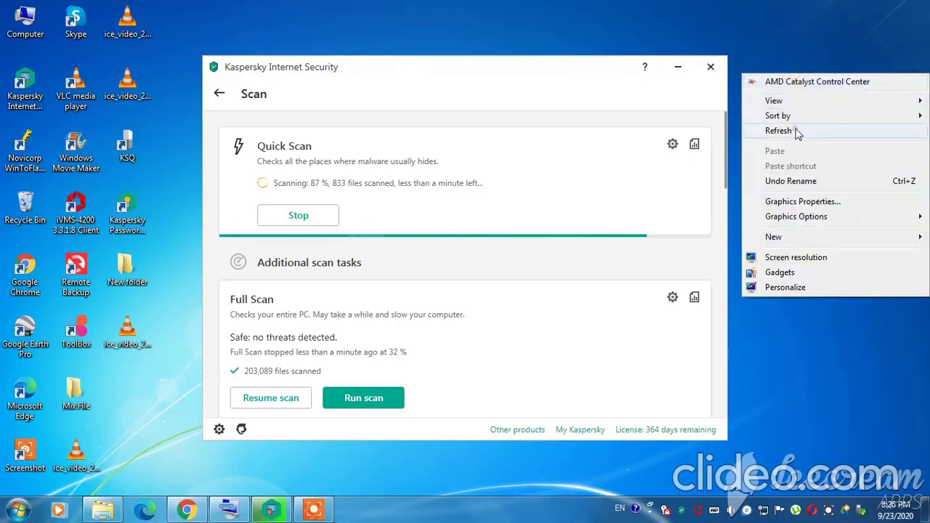
click(794, 133)
right_click(788, 76)
click(785, 136)
right_click(769, 78)
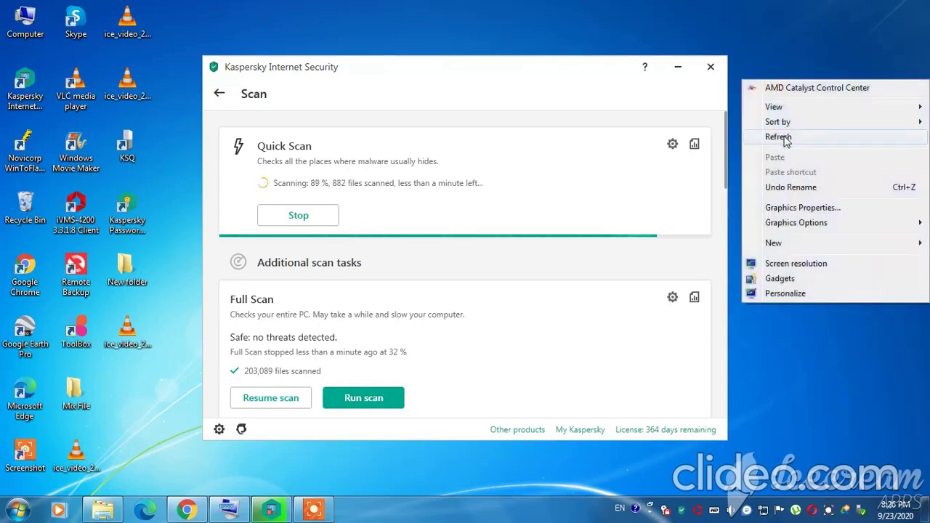
click(782, 135)
right_click(767, 78)
click(774, 139)
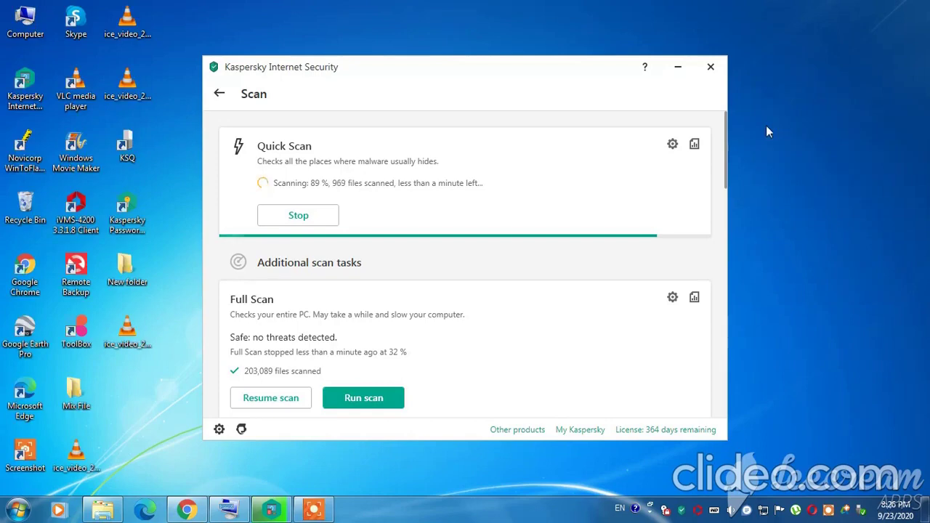
right_click(761, 108)
click(789, 167)
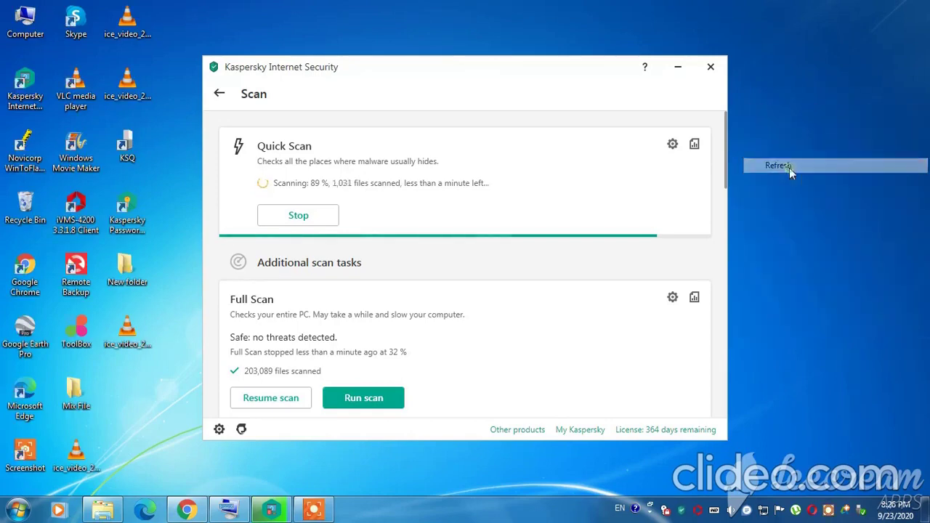
right_click(789, 109)
click(811, 161)
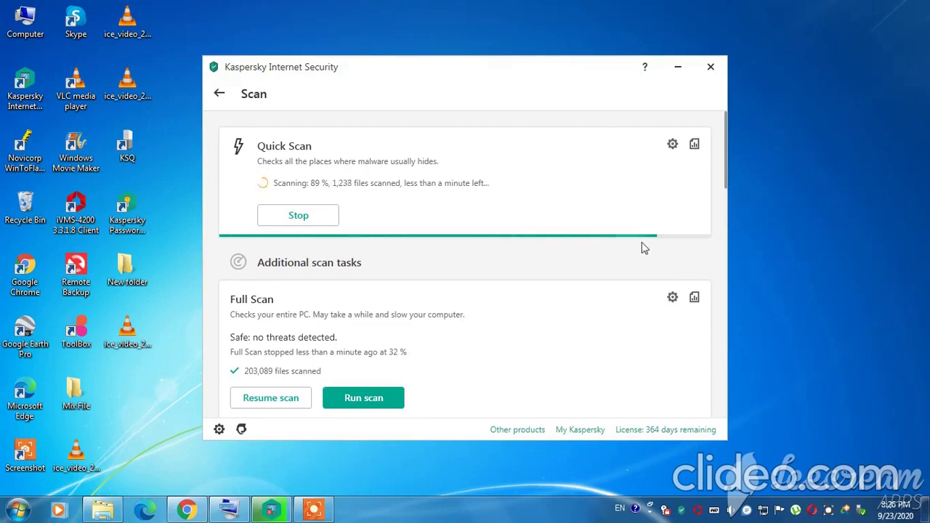
right_click(828, 135)
click(834, 191)
right_click(791, 133)
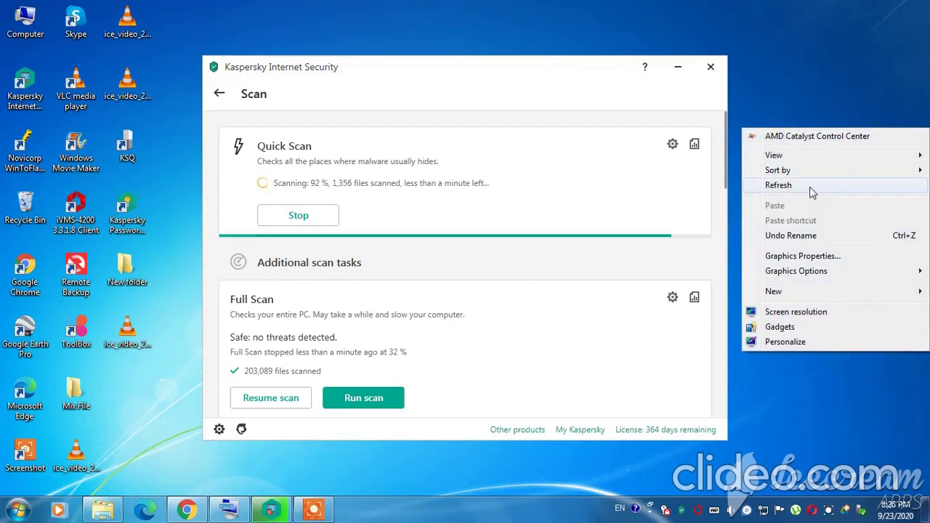
click(811, 188)
right_click(804, 167)
click(808, 219)
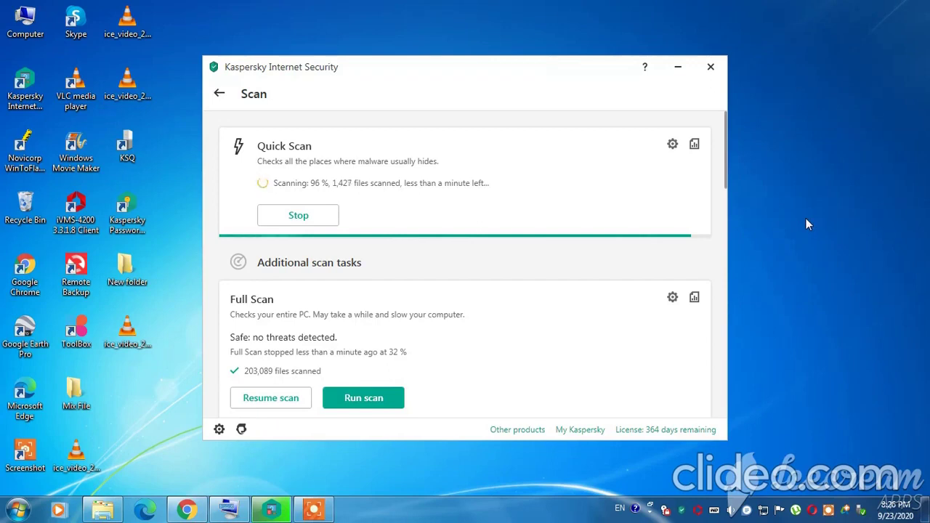
right_click(798, 194)
click(803, 250)
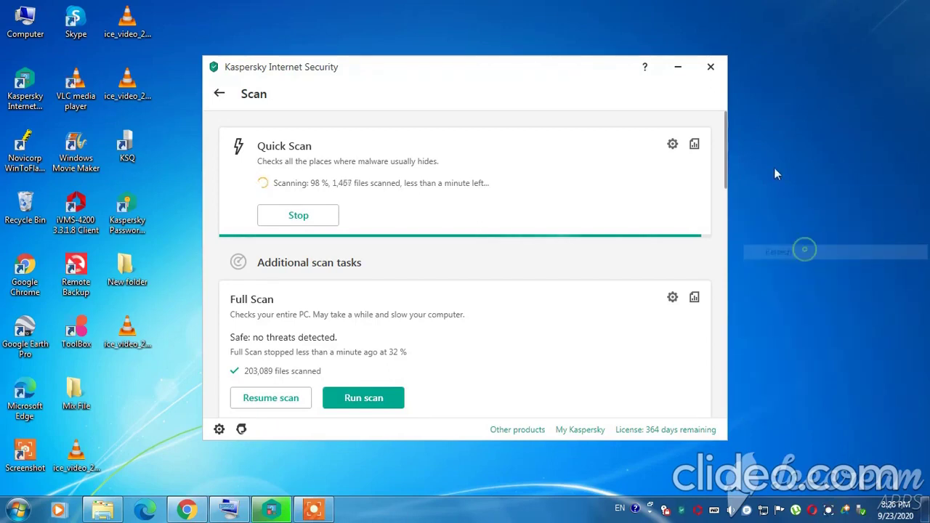
right_click(774, 169)
click(789, 223)
right_click(785, 155)
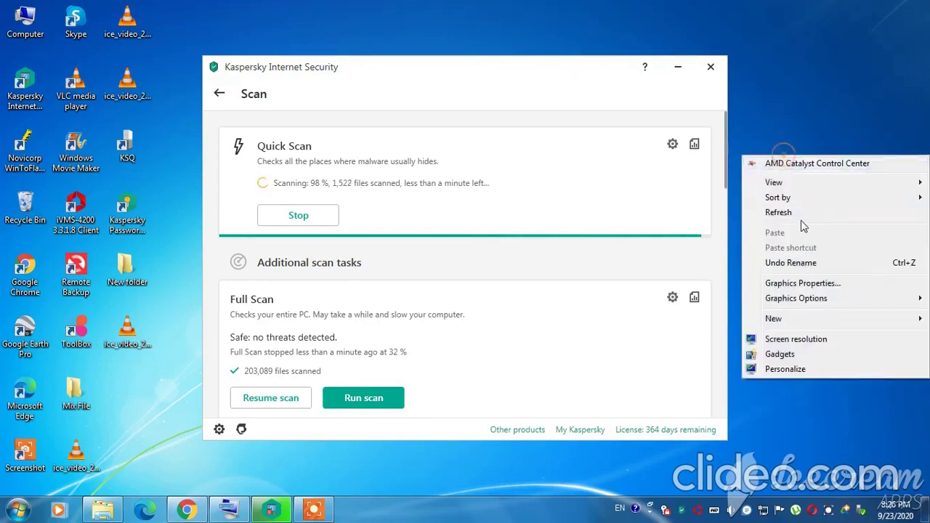
click(800, 212)
drag(596, 83, 472, 71)
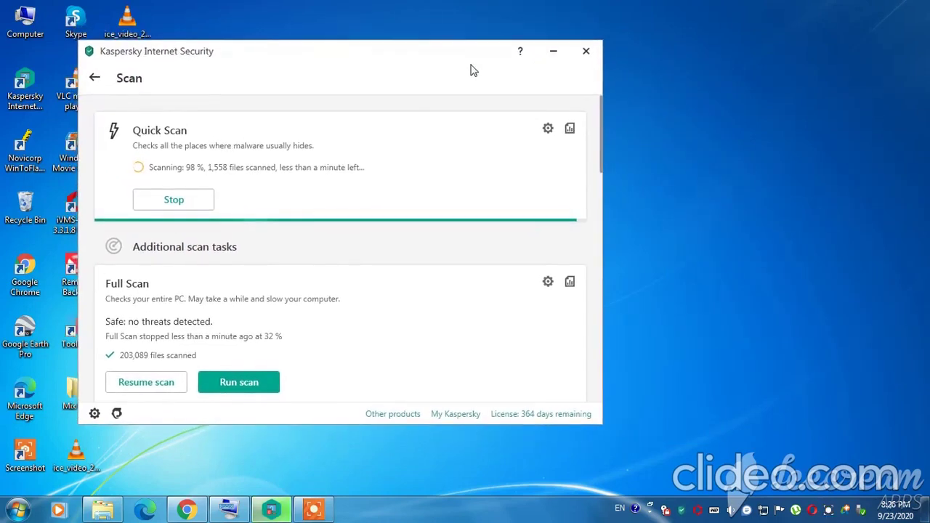
right_click(716, 161)
click(736, 214)
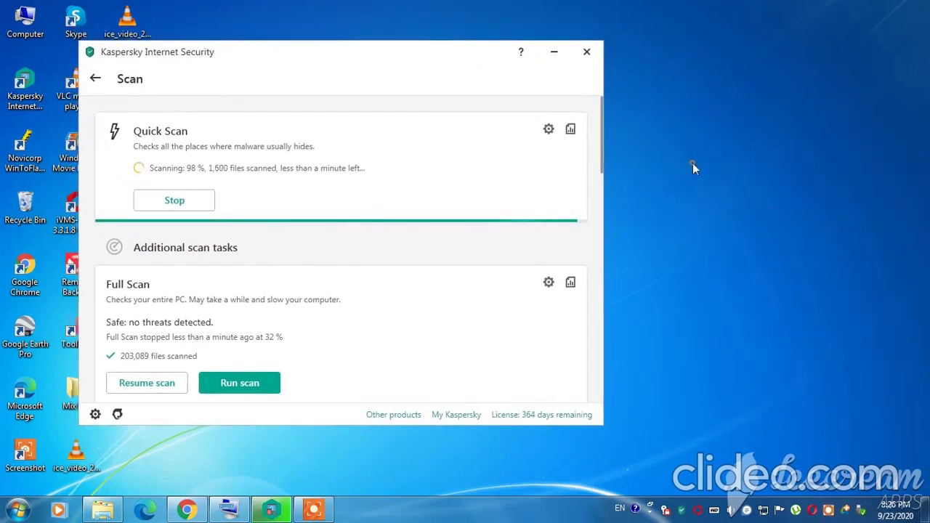
right_click(693, 163)
click(720, 219)
drag(355, 83, 483, 88)
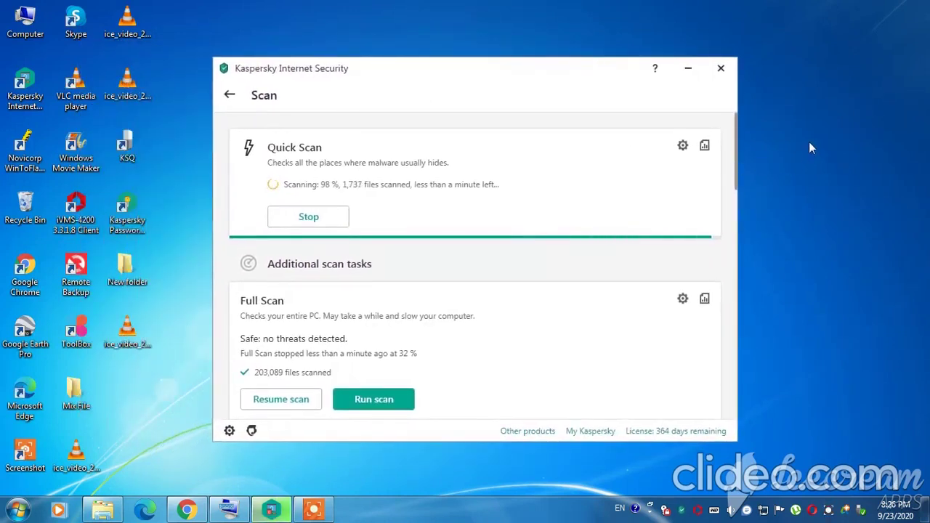
right_click(810, 144)
click(803, 199)
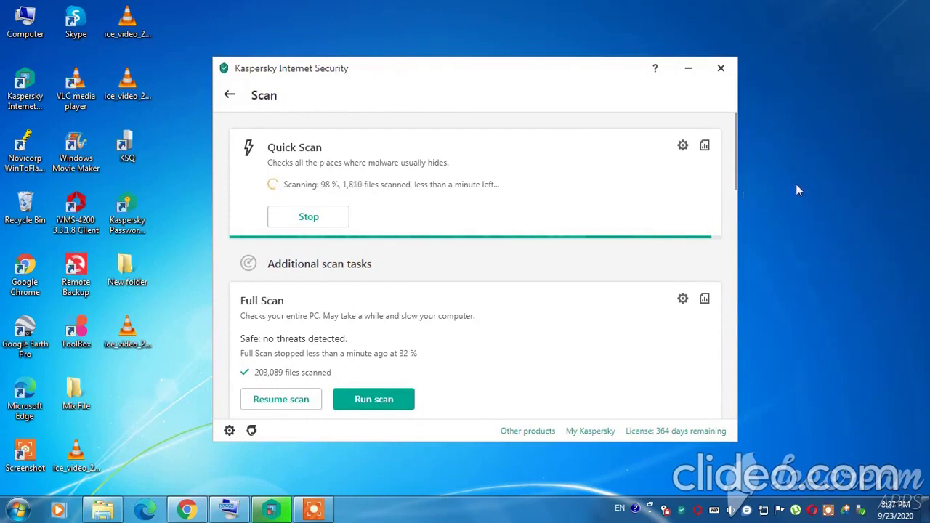
right_click(787, 170)
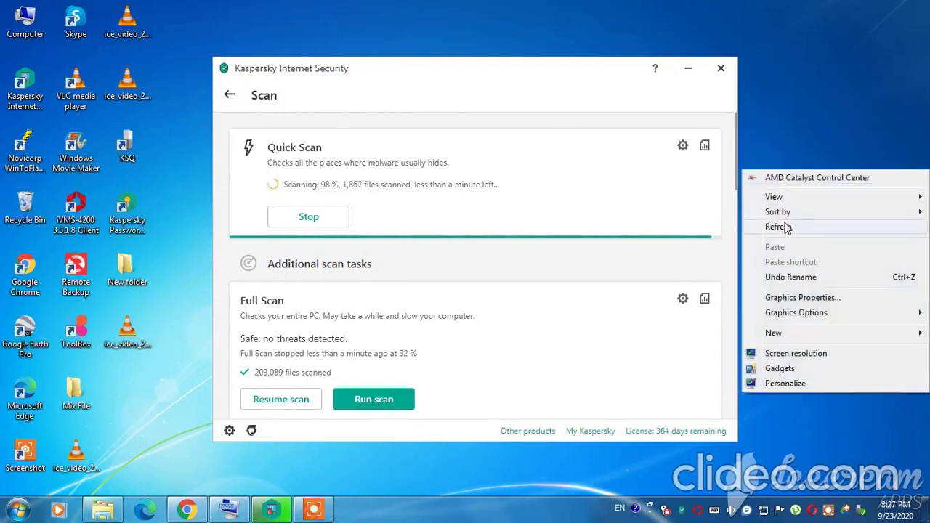
click(785, 227)
right_click(805, 142)
click(803, 199)
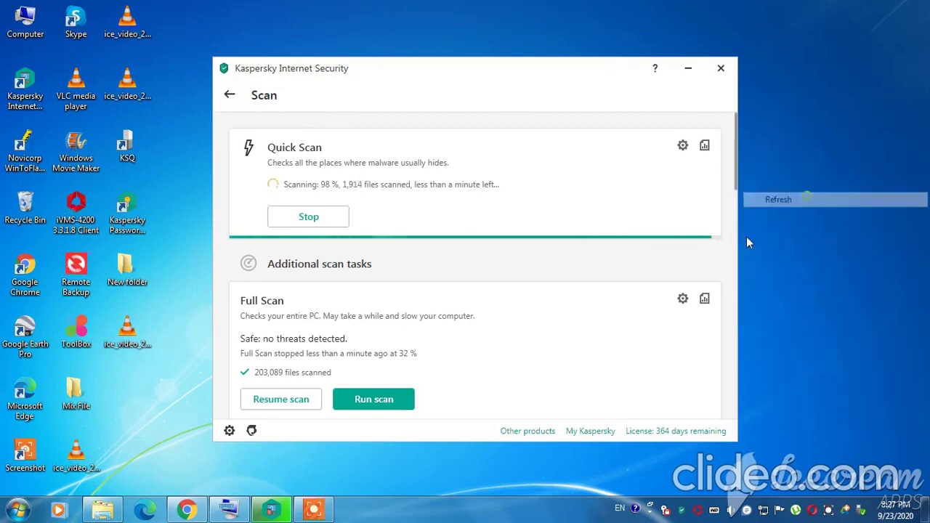
mouse_move(315, 513)
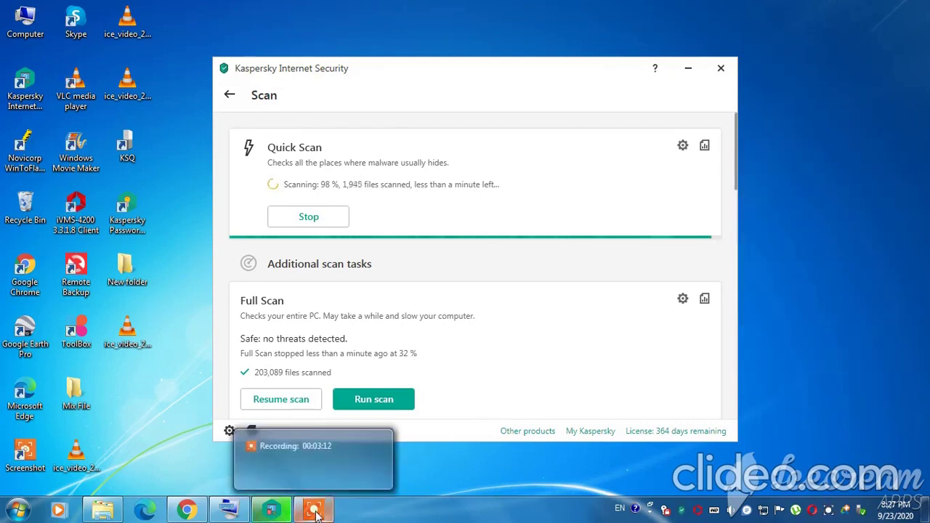
right_click(825, 216)
click(828, 274)
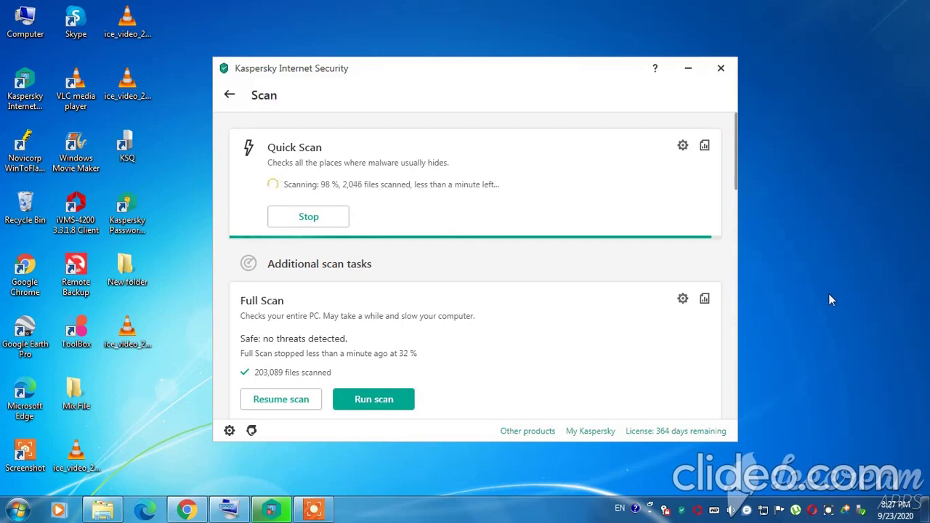
right_click(801, 154)
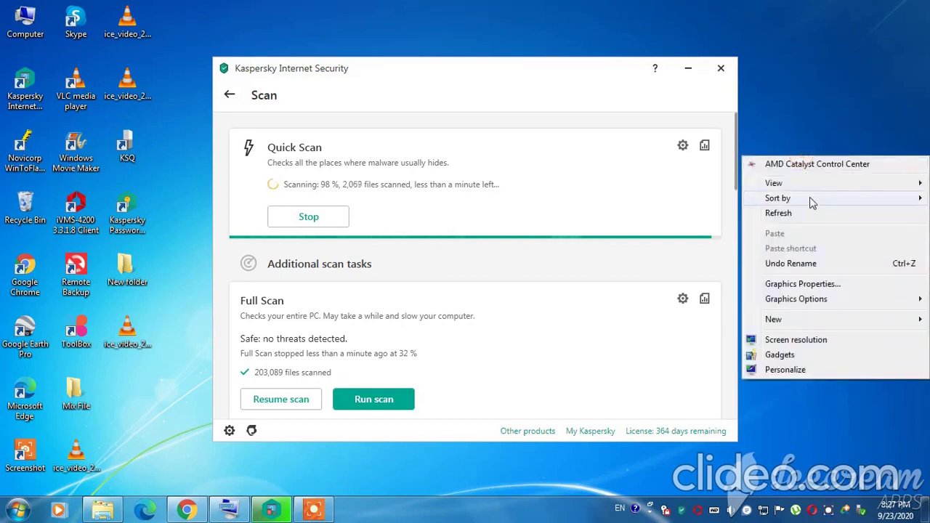
click(815, 211)
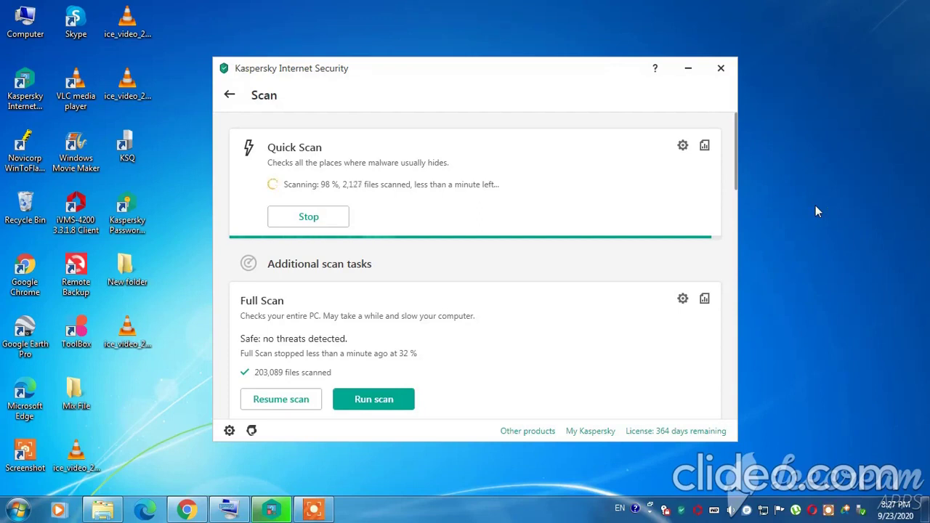
right_click(825, 96)
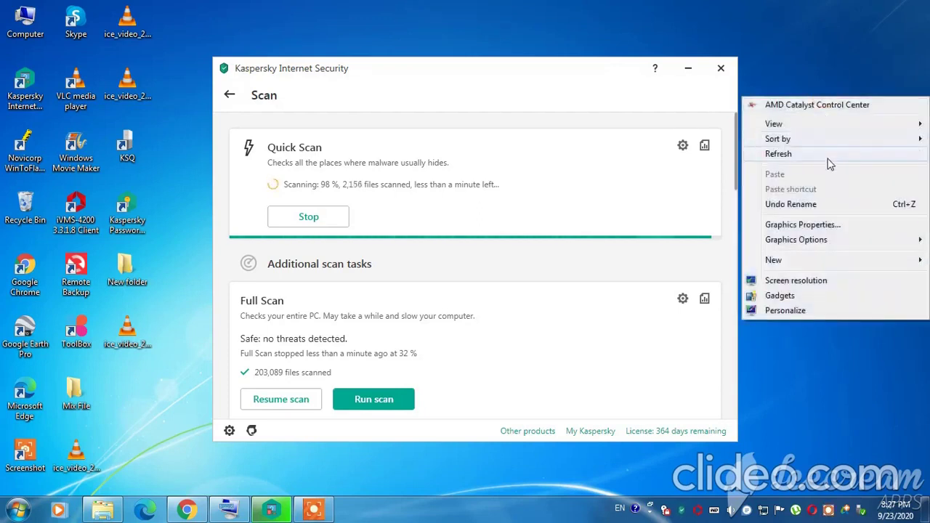
click(827, 156)
click(825, 187)
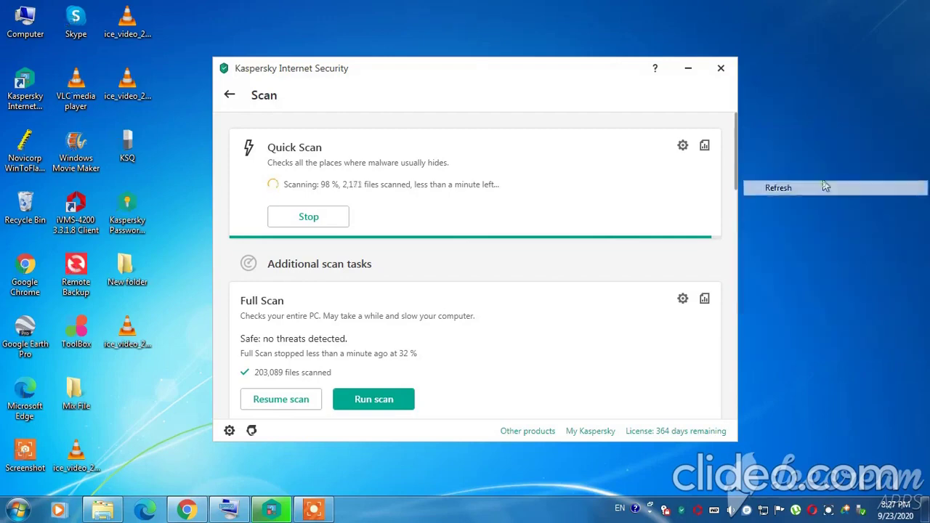
right_click(806, 115)
click(828, 173)
right_click(813, 122)
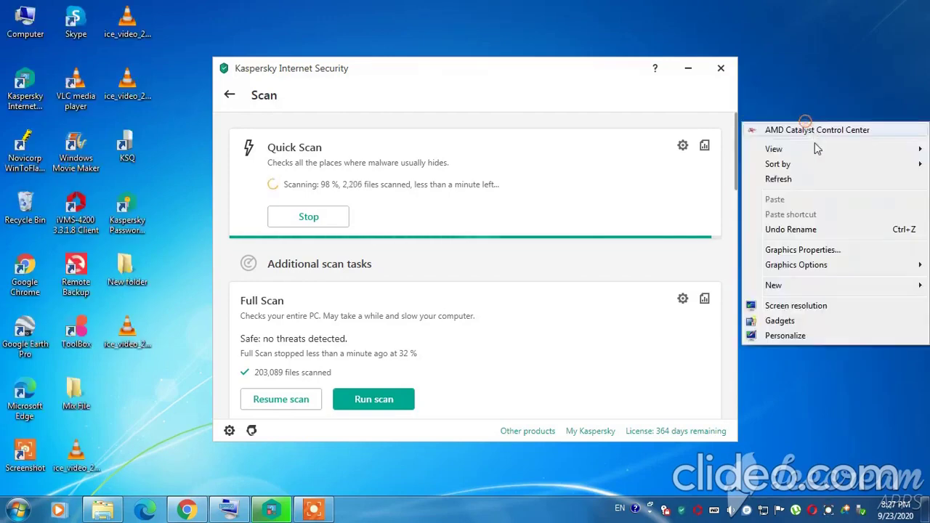
click(824, 174)
right_click(800, 117)
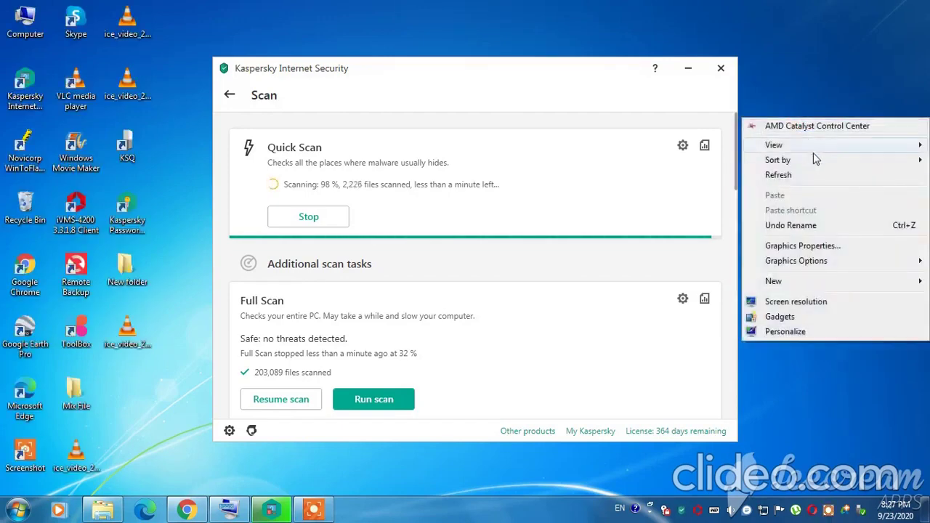
click(814, 175)
right_click(822, 114)
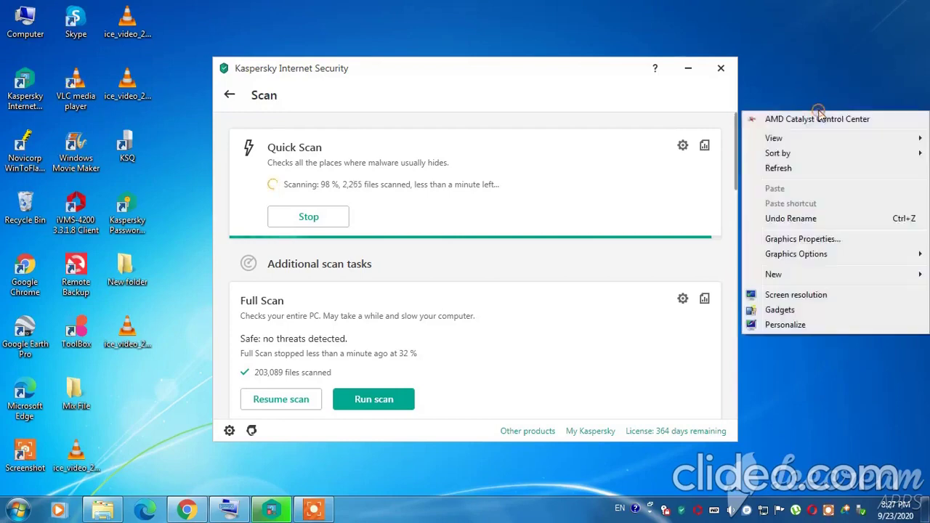
click(825, 170)
right_click(792, 113)
click(816, 177)
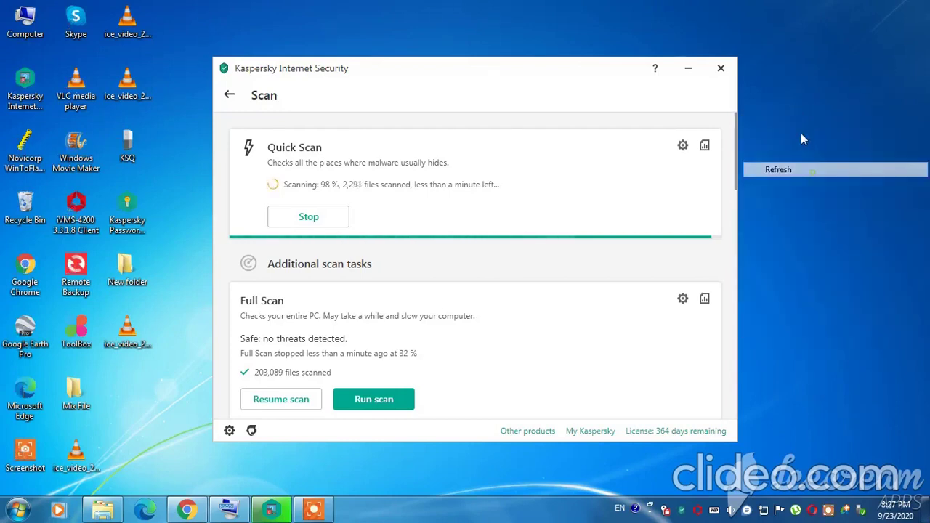
right_click(800, 114)
click(812, 169)
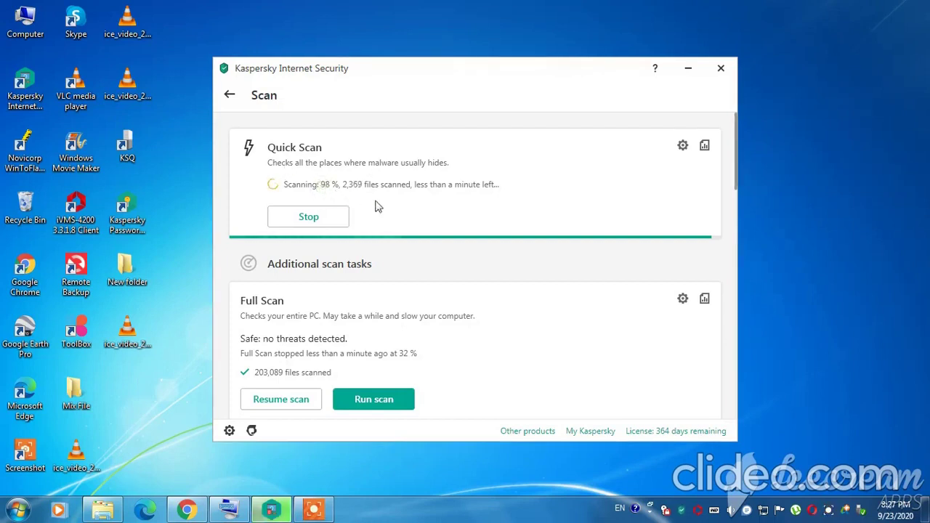
right_click(827, 97)
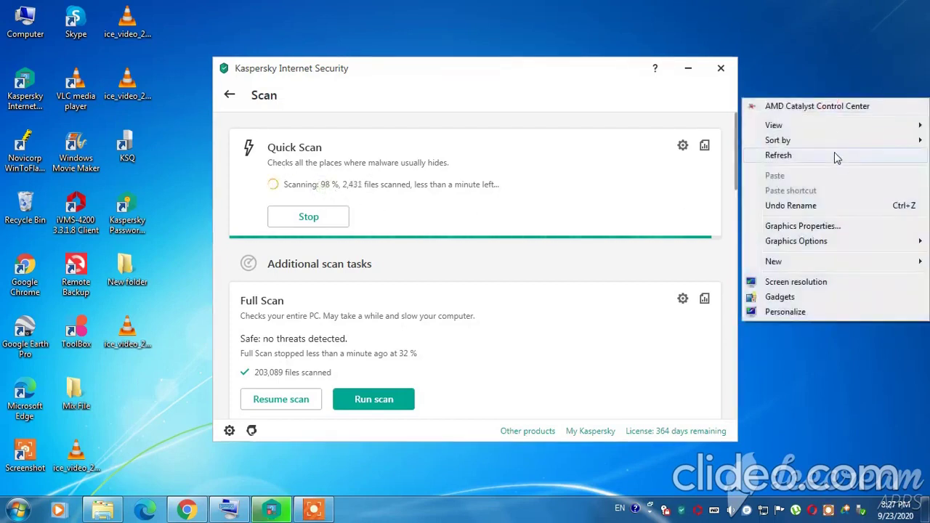
click(834, 153)
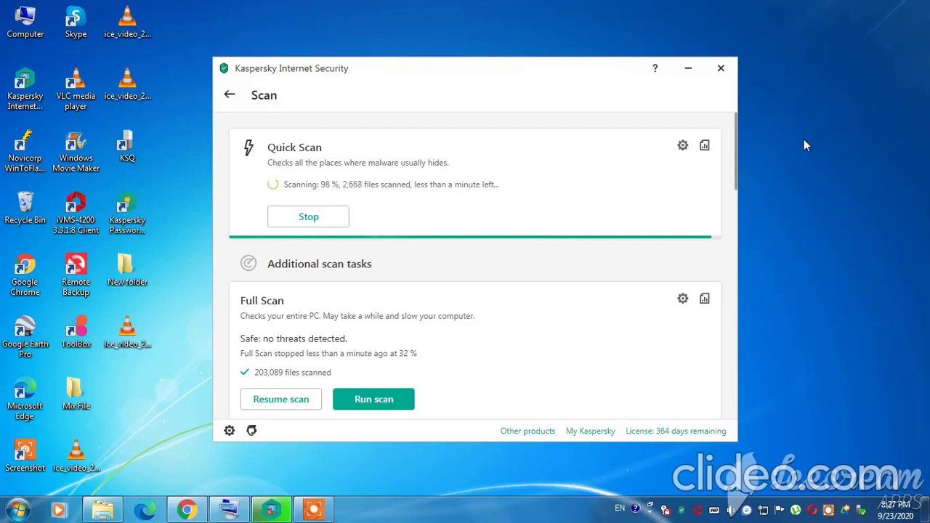
right_click(805, 141)
click(810, 196)
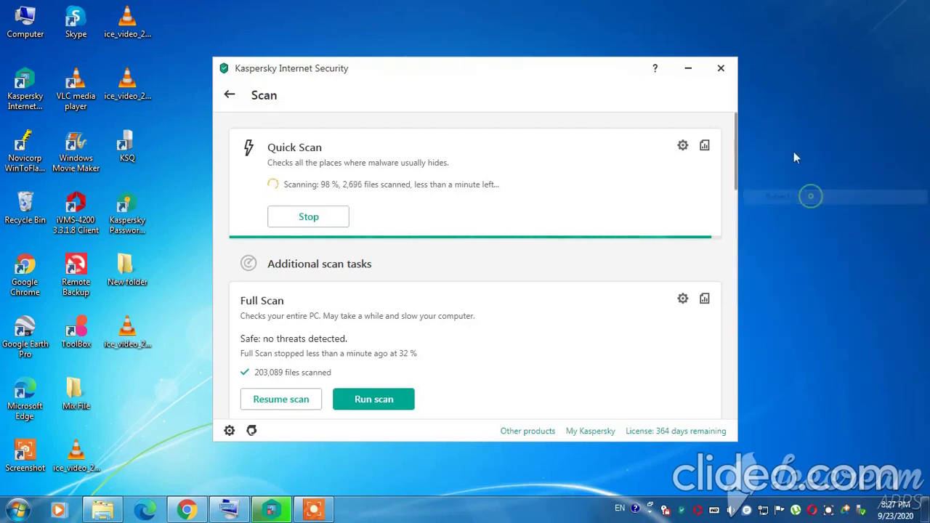
right_click(788, 139)
click(803, 195)
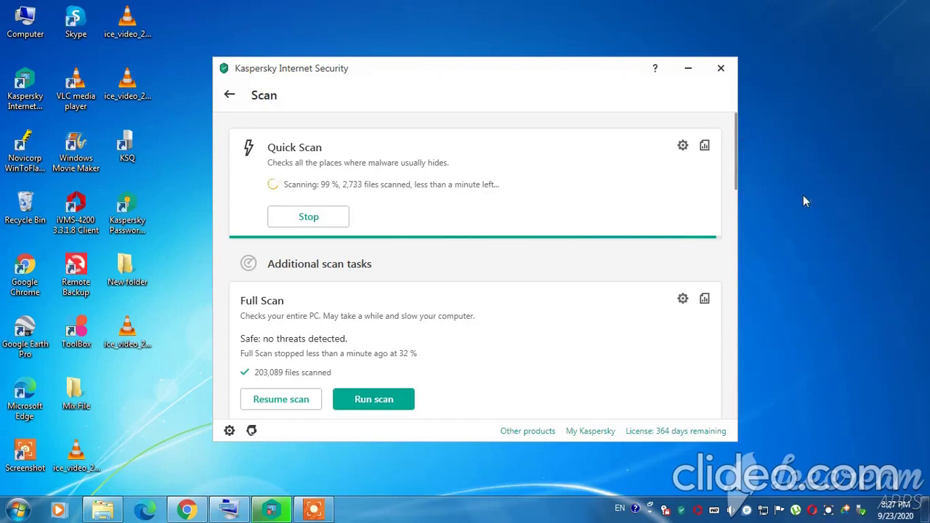
right_click(798, 138)
click(805, 195)
click(231, 95)
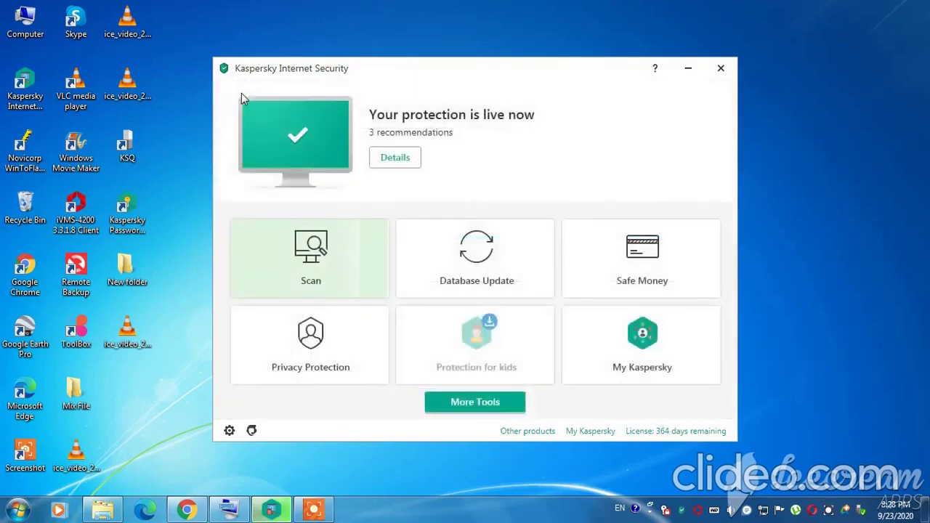
click(313, 270)
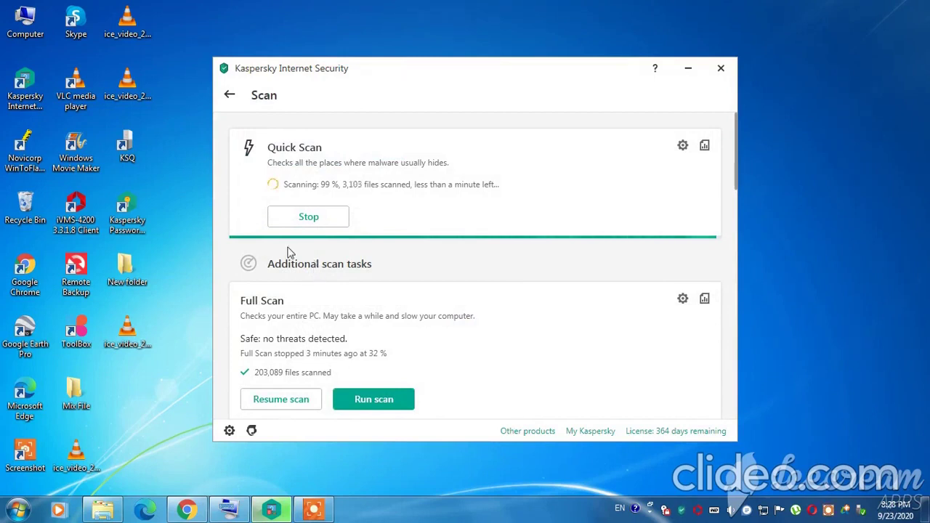
right_click(824, 136)
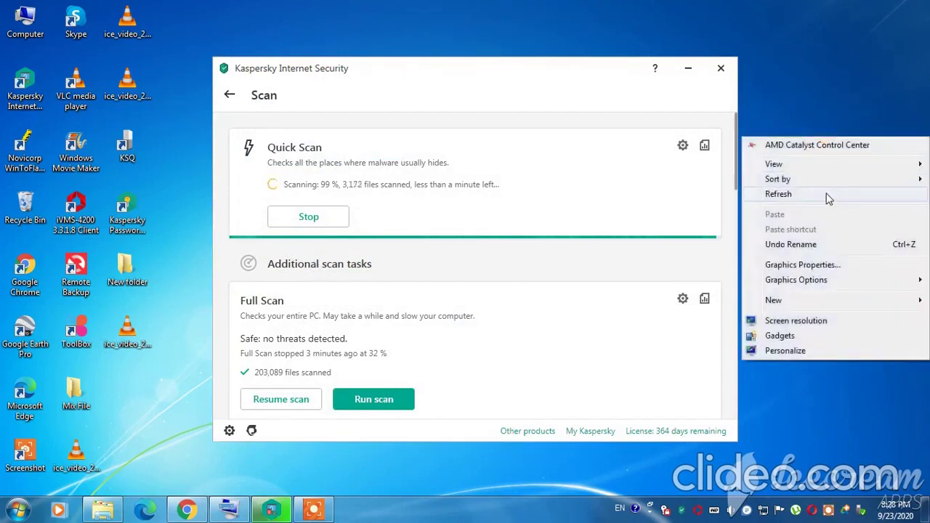
click(827, 194)
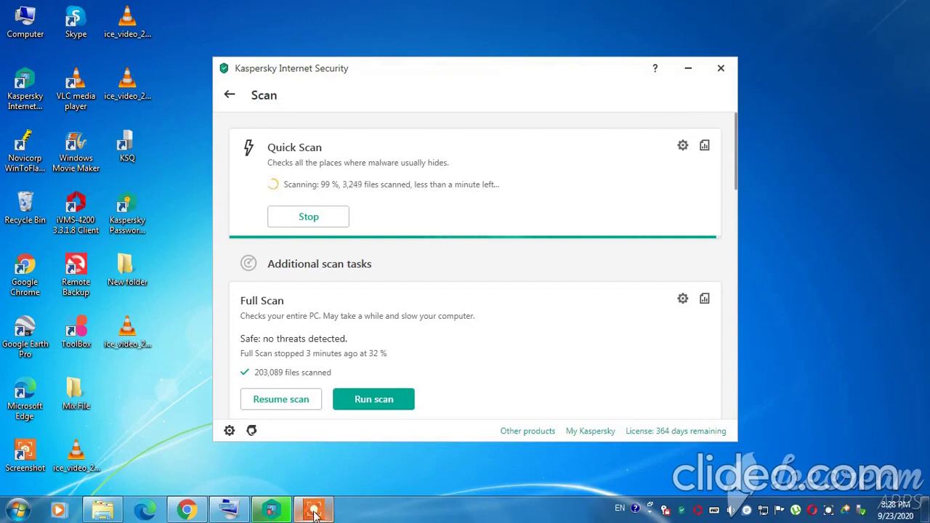
right_click(829, 151)
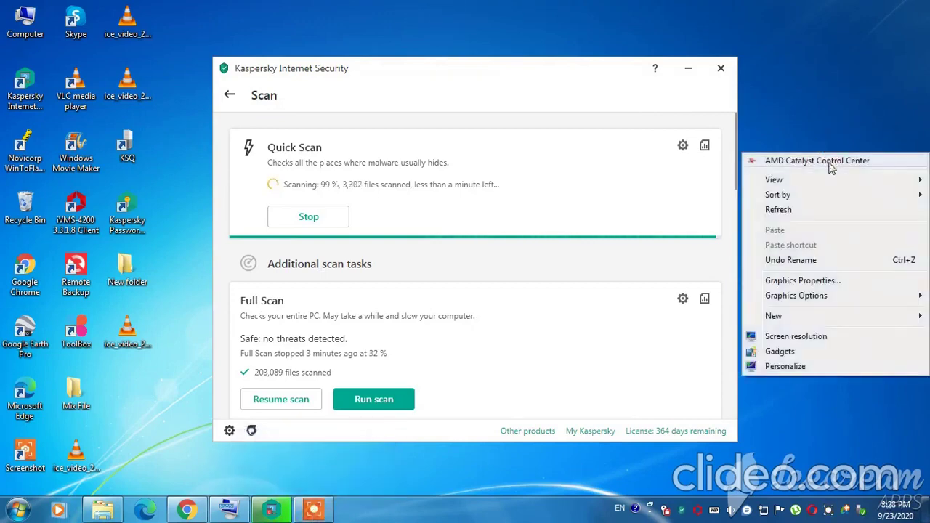
click(826, 209)
right_click(818, 122)
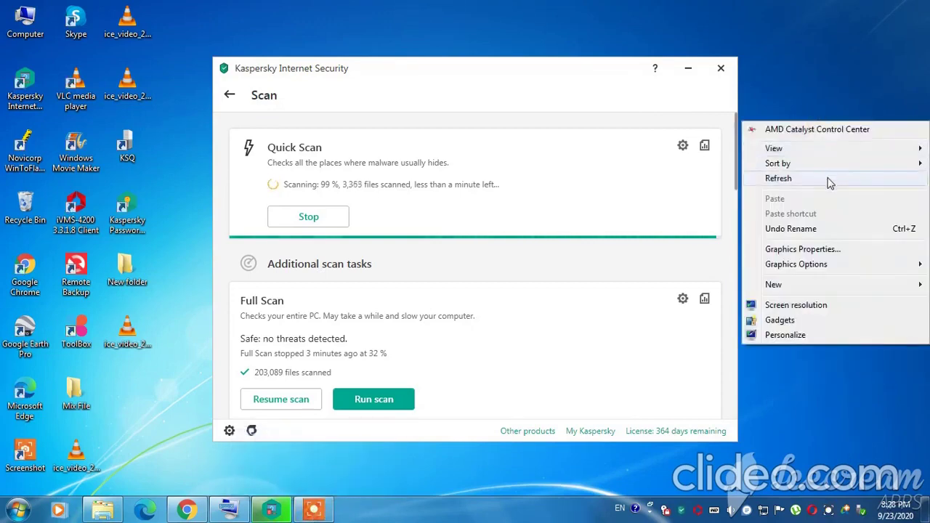
click(831, 178)
right_click(824, 141)
click(825, 196)
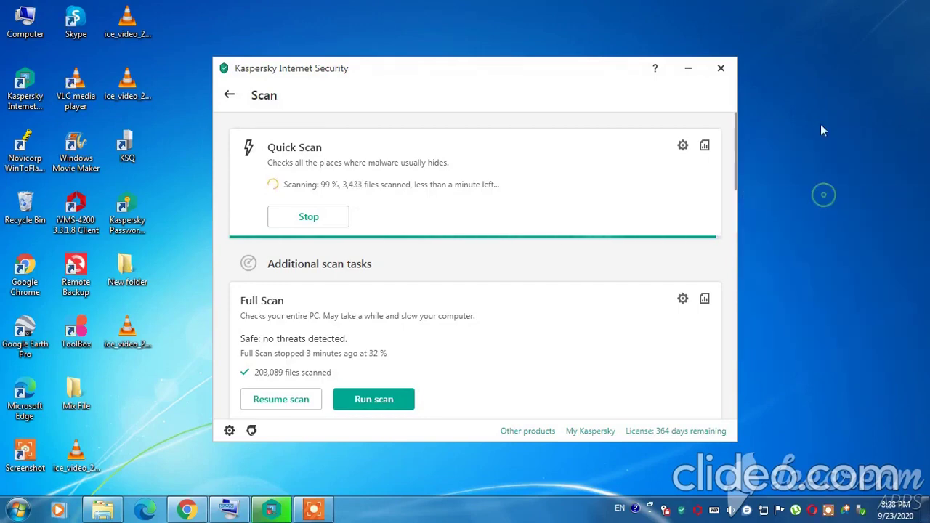
right_click(821, 124)
click(822, 183)
right_click(814, 143)
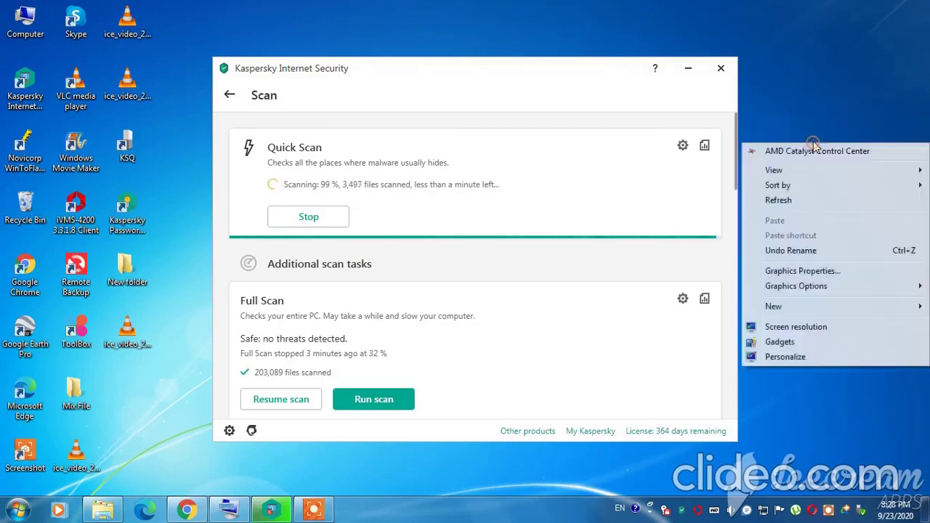
click(818, 199)
right_click(803, 131)
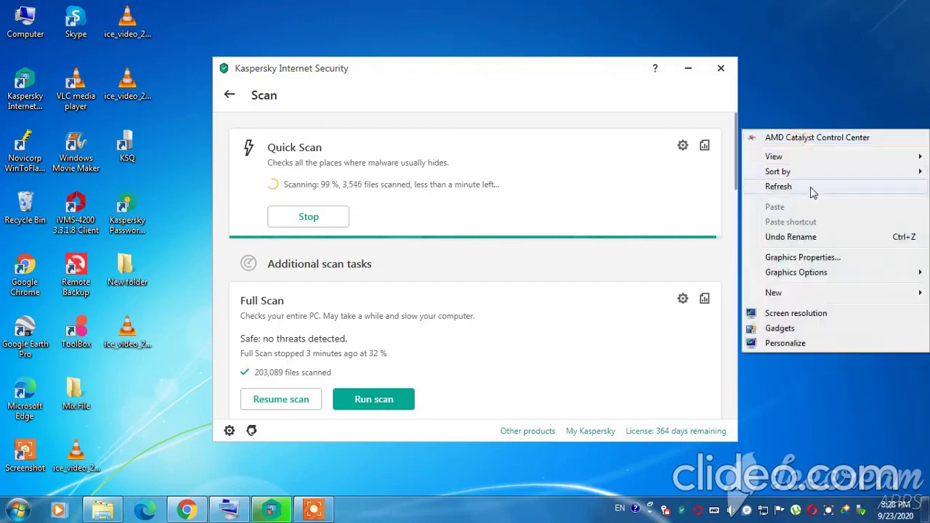
click(812, 187)
right_click(793, 131)
click(800, 187)
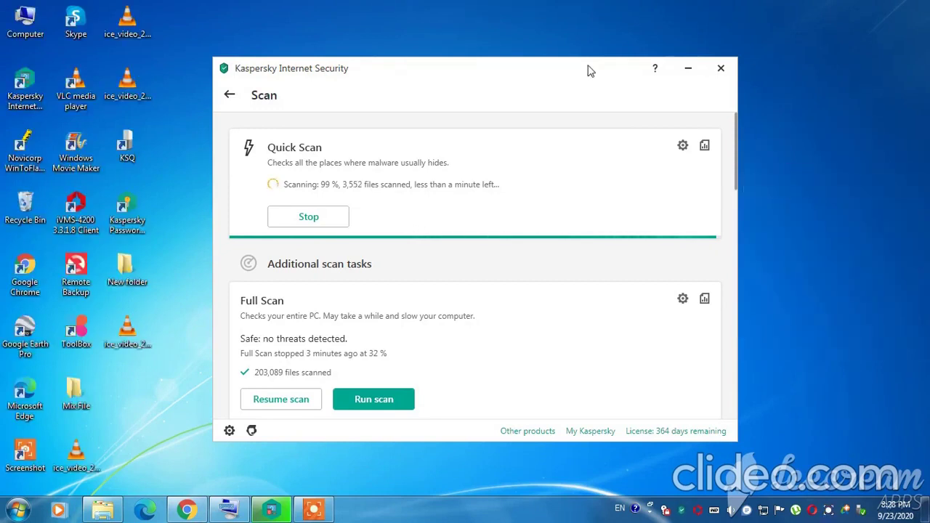
View the detailed report of the completed Quick Scan, close it, and return to the main window.
drag(588, 69, 560, 75)
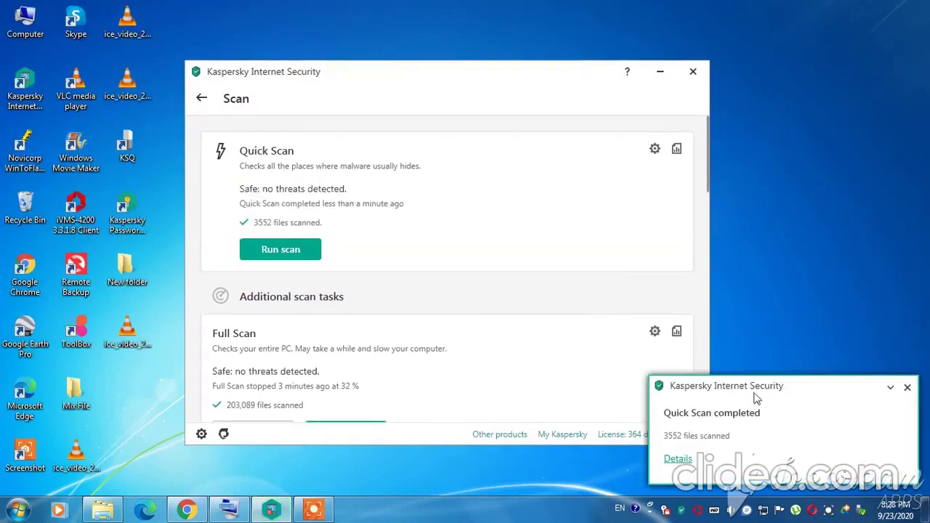
click(686, 460)
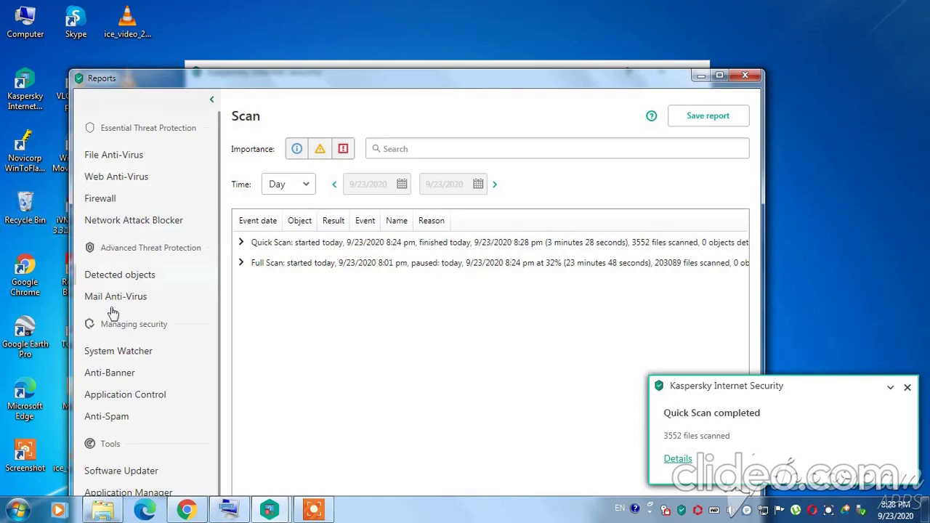
click(744, 77)
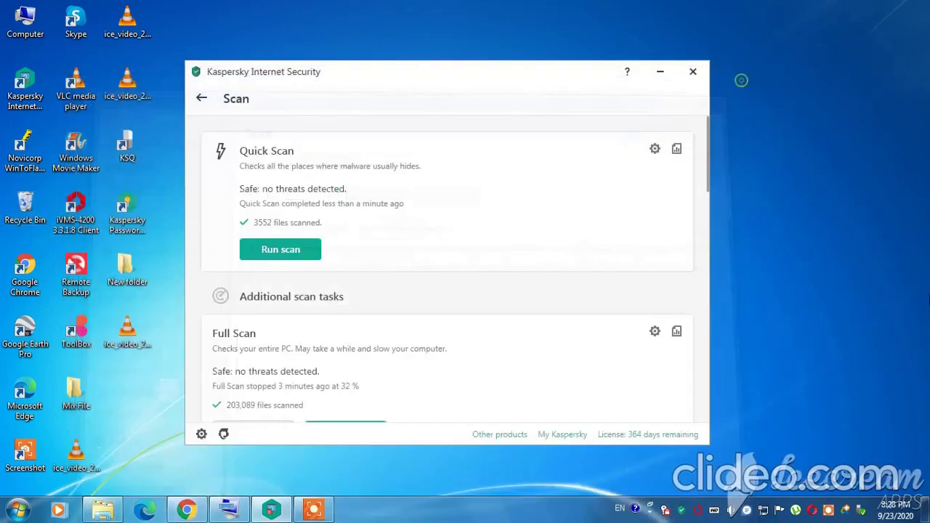
click(206, 99)
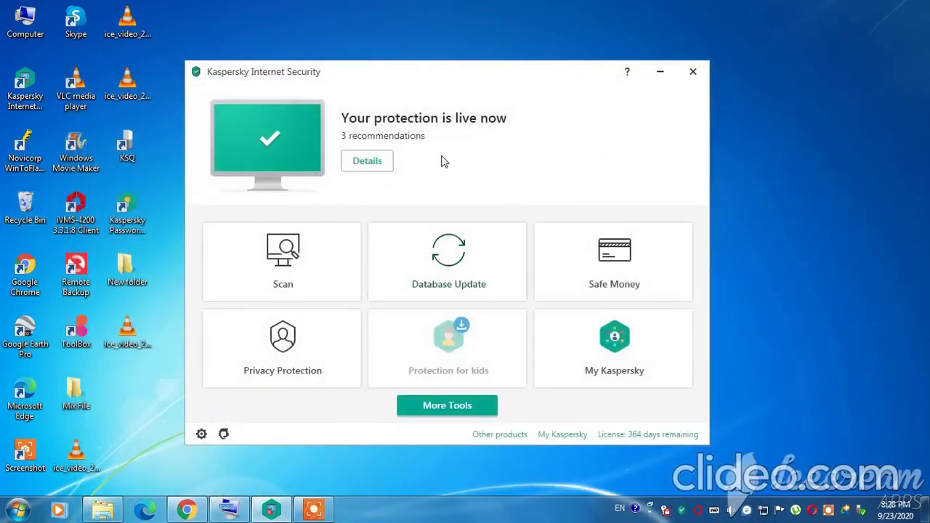
Look through the Privacy Protection, Protection for kids and My Kaspersky pages without changing any settings.
click(314, 356)
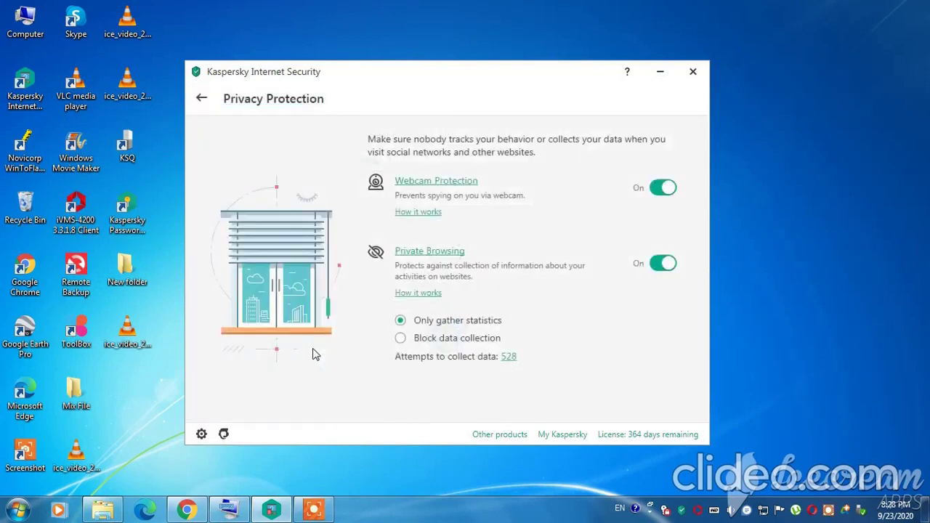
click(200, 99)
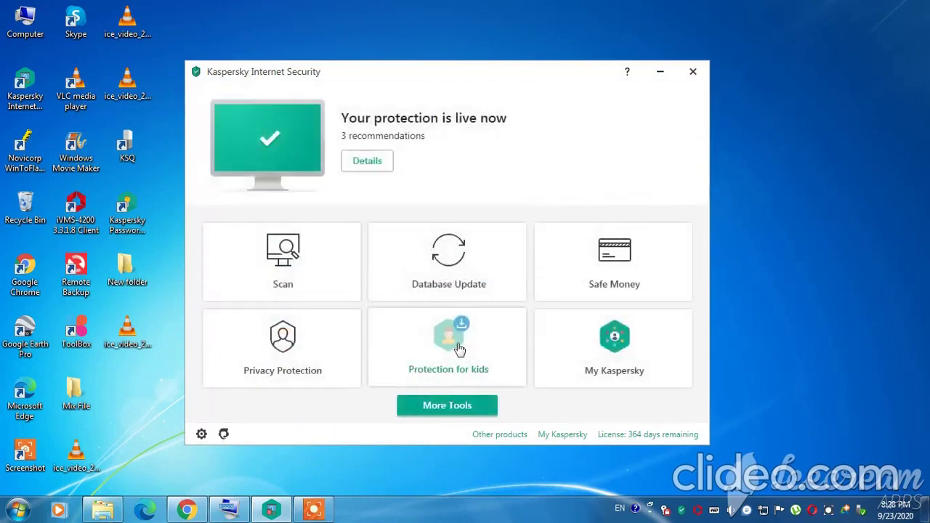
click(458, 349)
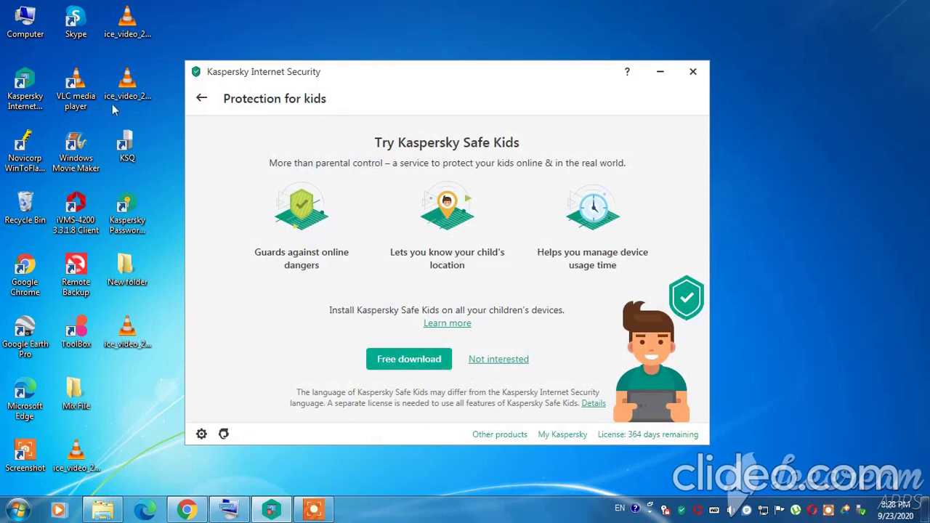
click(201, 98)
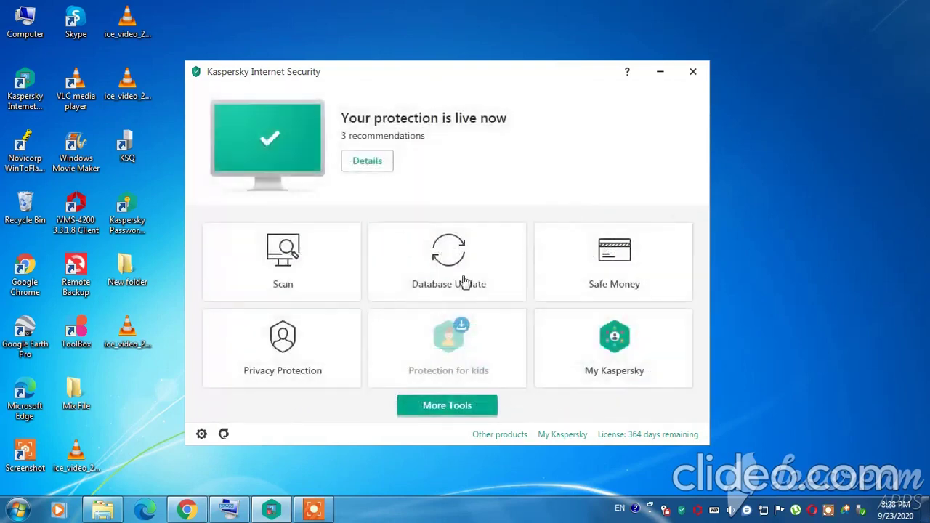
click(624, 347)
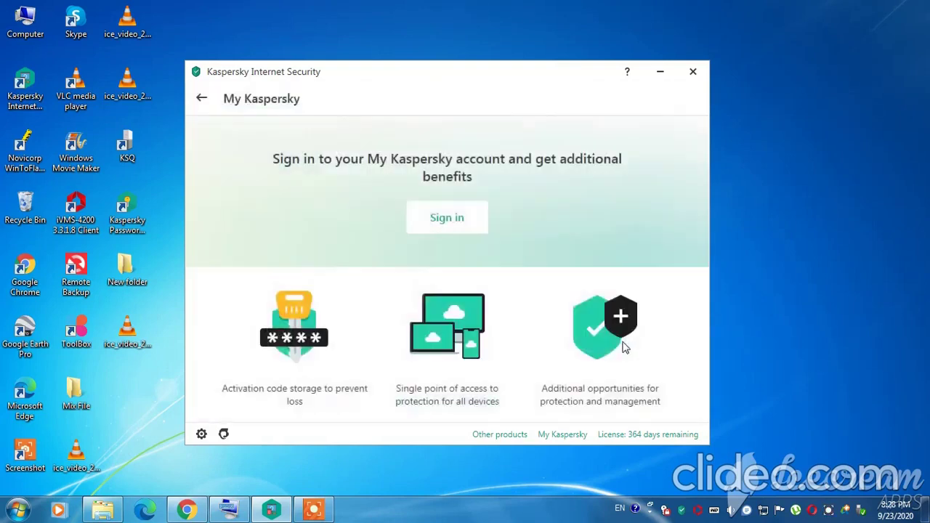